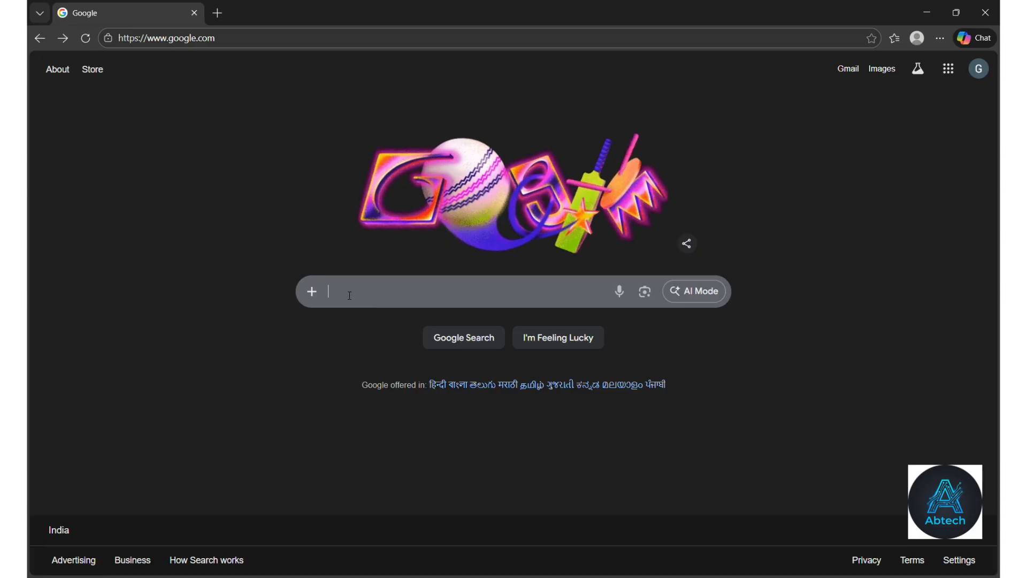
Search Google for "google forms" and open the Google Forms sign-in result.
click(398, 294)
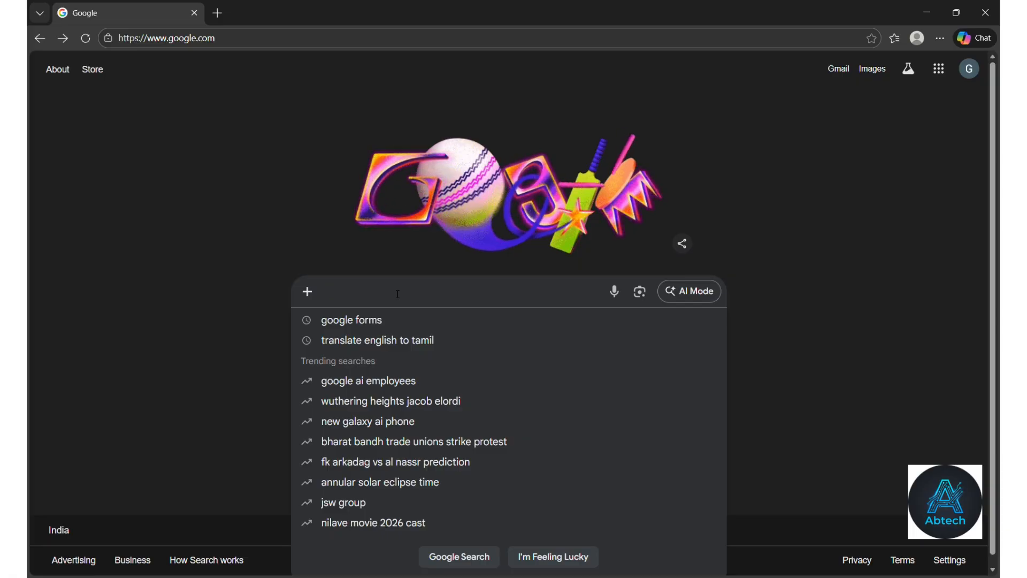
text(goo)
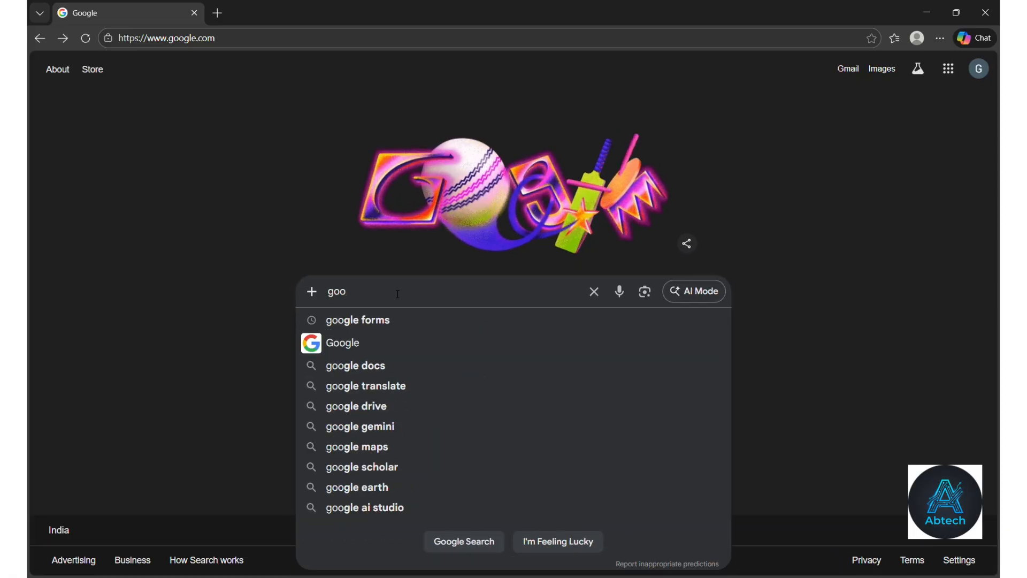
text(gle)
key(Down)
key(Return)
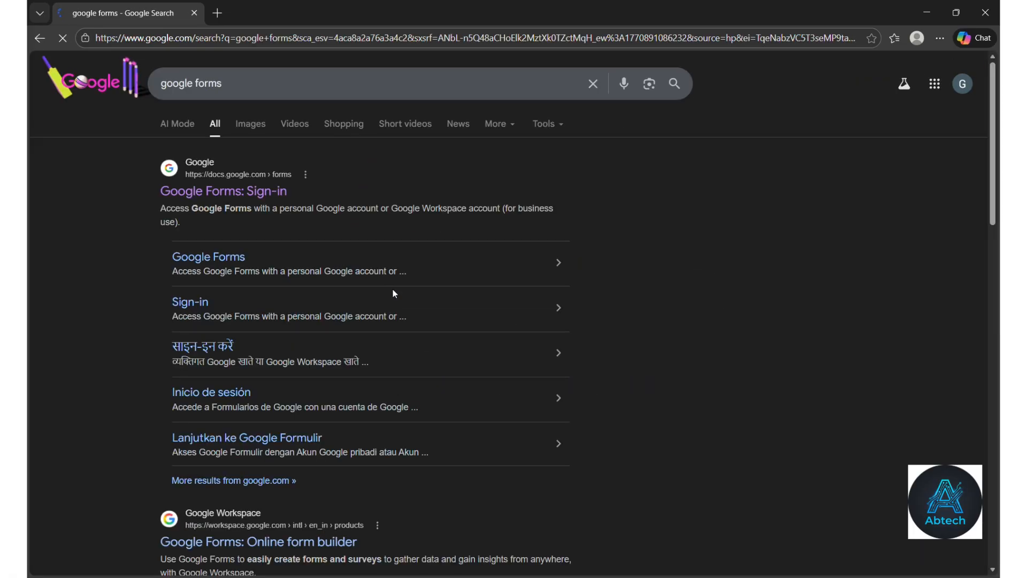
click(241, 191)
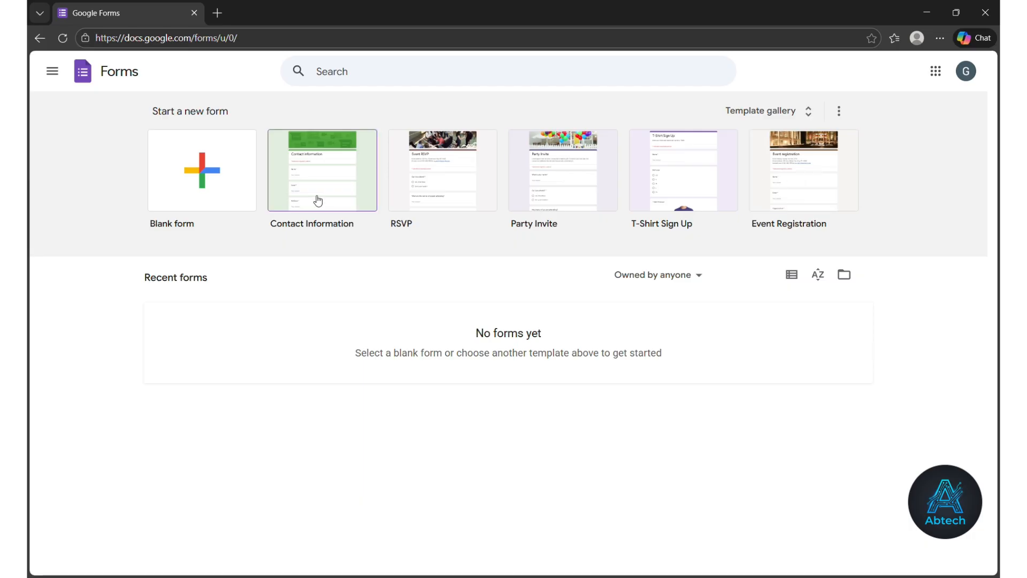
Create a blank form and title it "Customer survey".
click(230, 189)
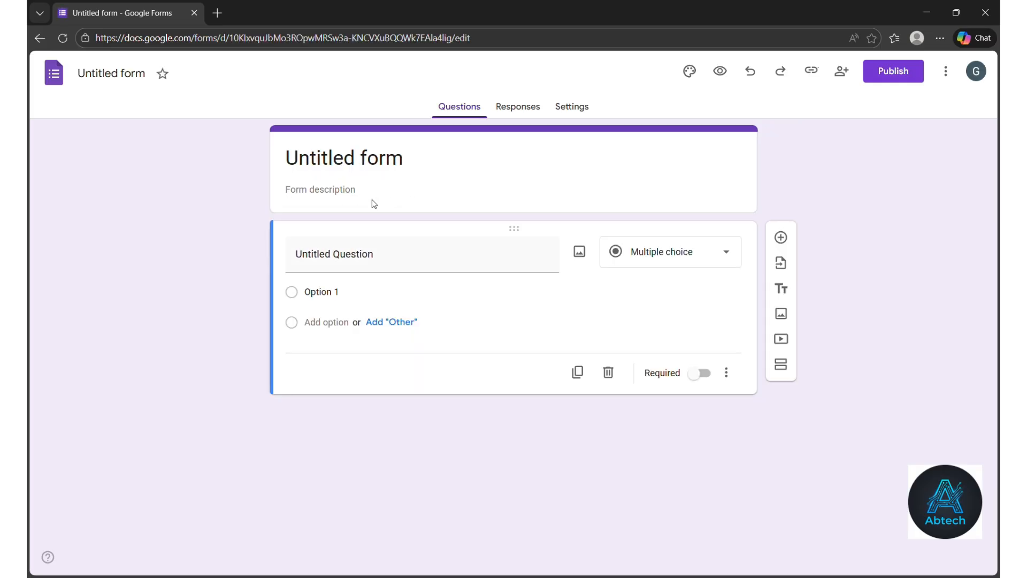
click(384, 169)
drag(422, 167, 284, 167)
text(Cus)
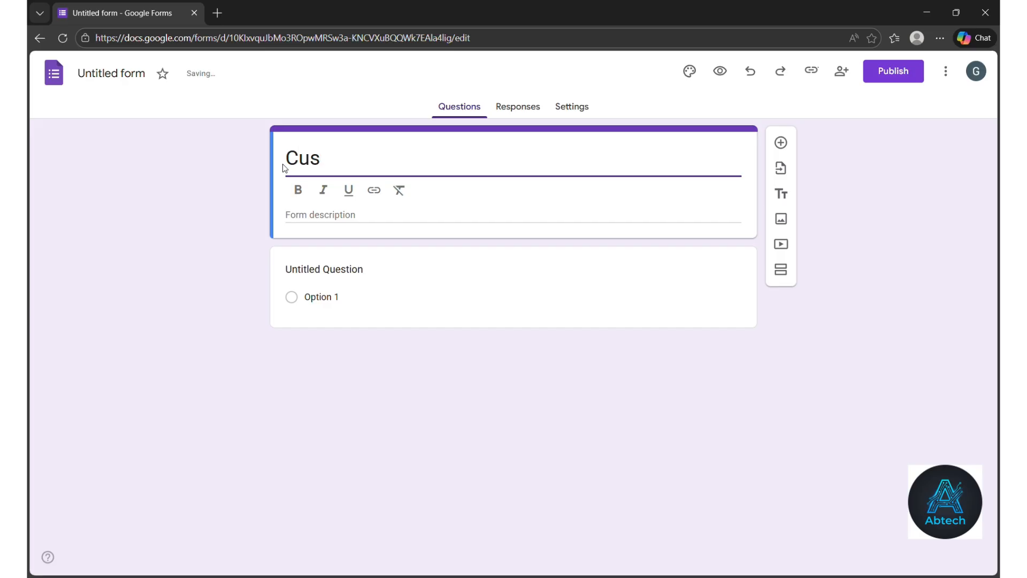
text(tomer )
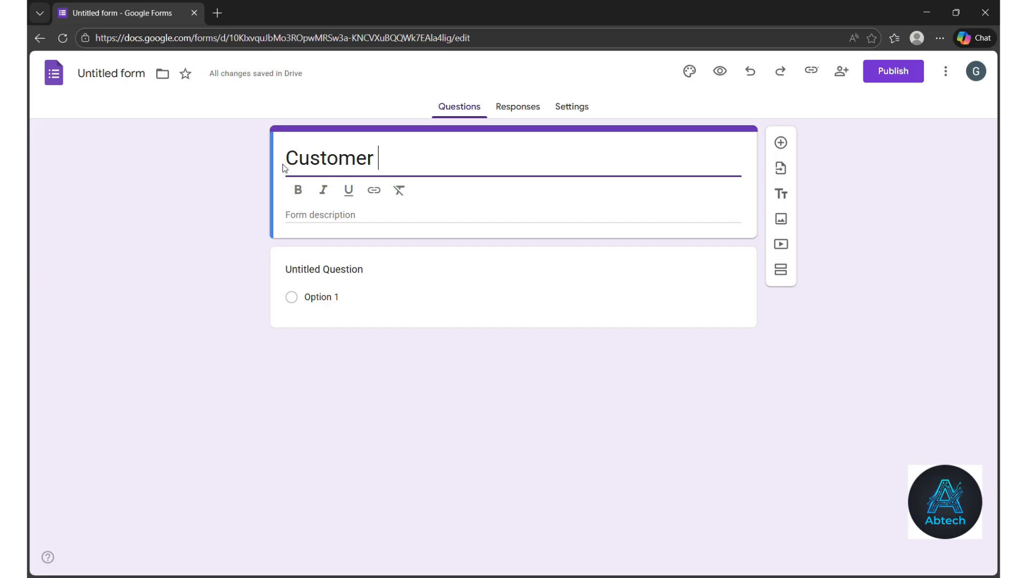
text(survey)
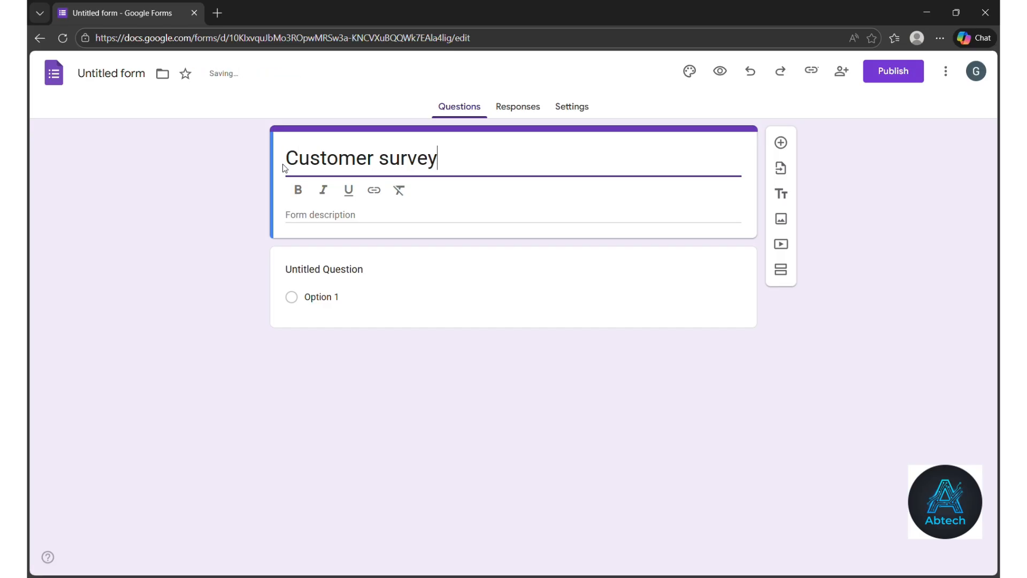
Enter "Please your valuable information" as the form description.
click(340, 214)
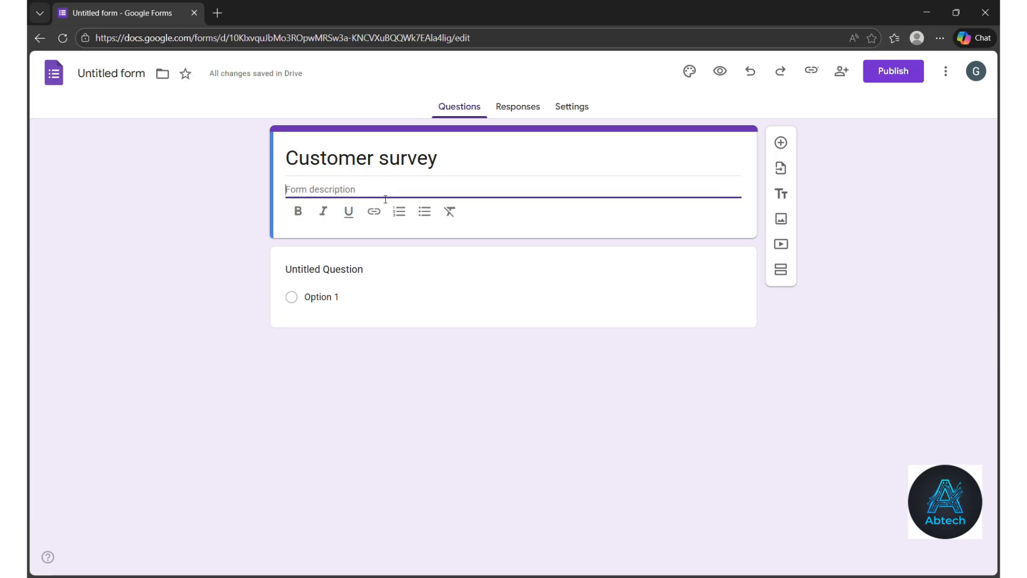
text(Please you)
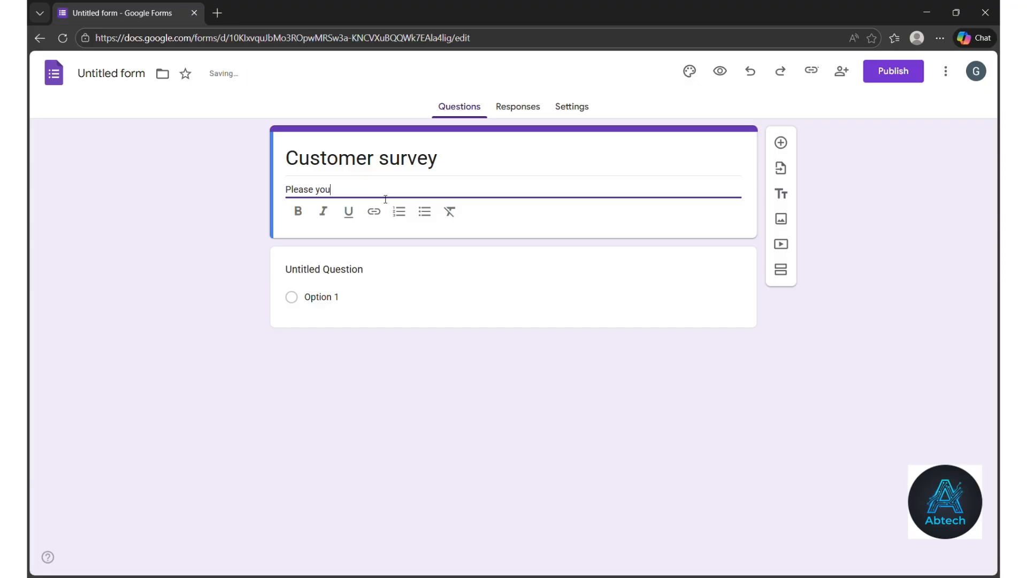
text(r valuable information)
click(442, 277)
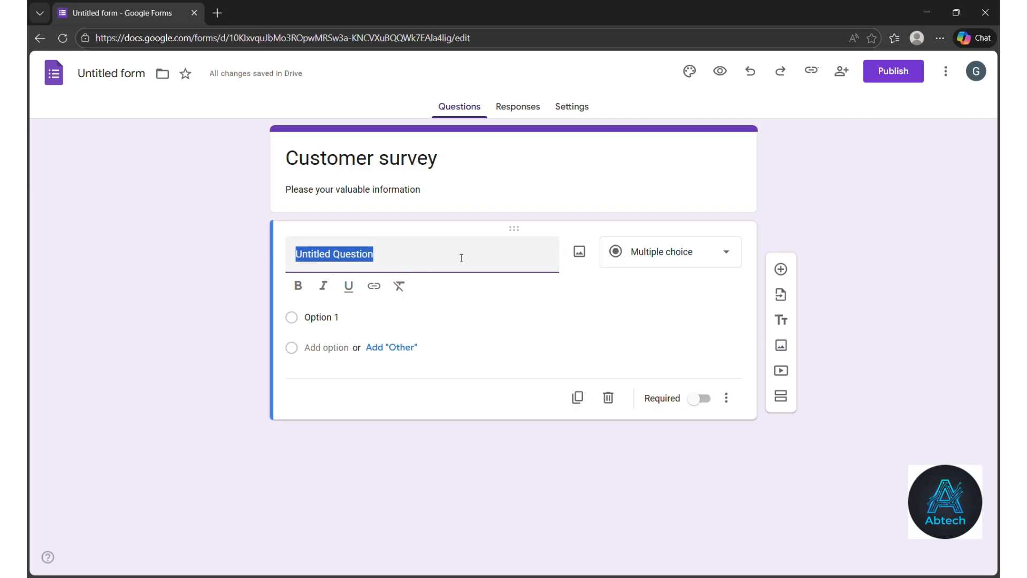
click(780, 270)
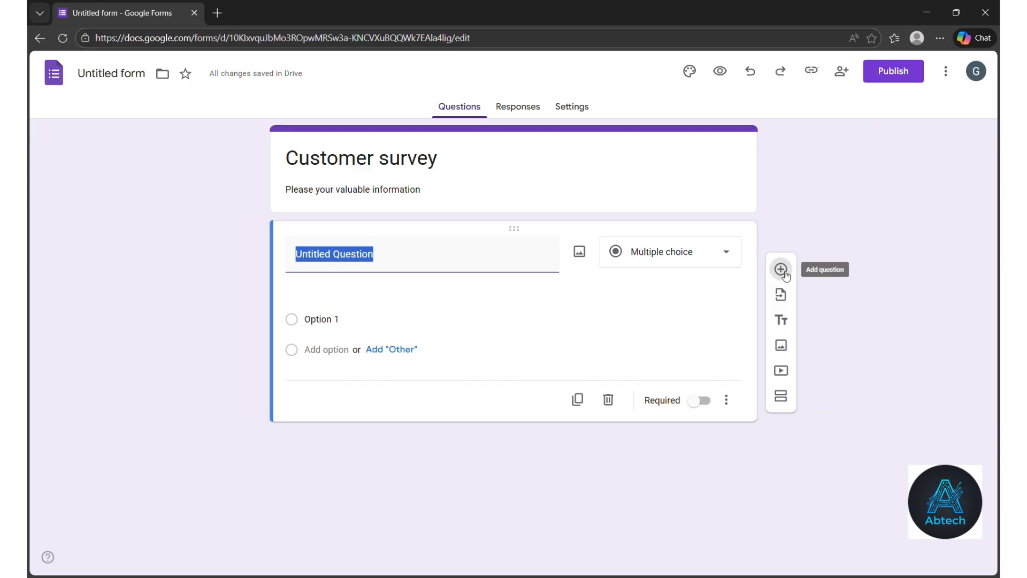
click(781, 341)
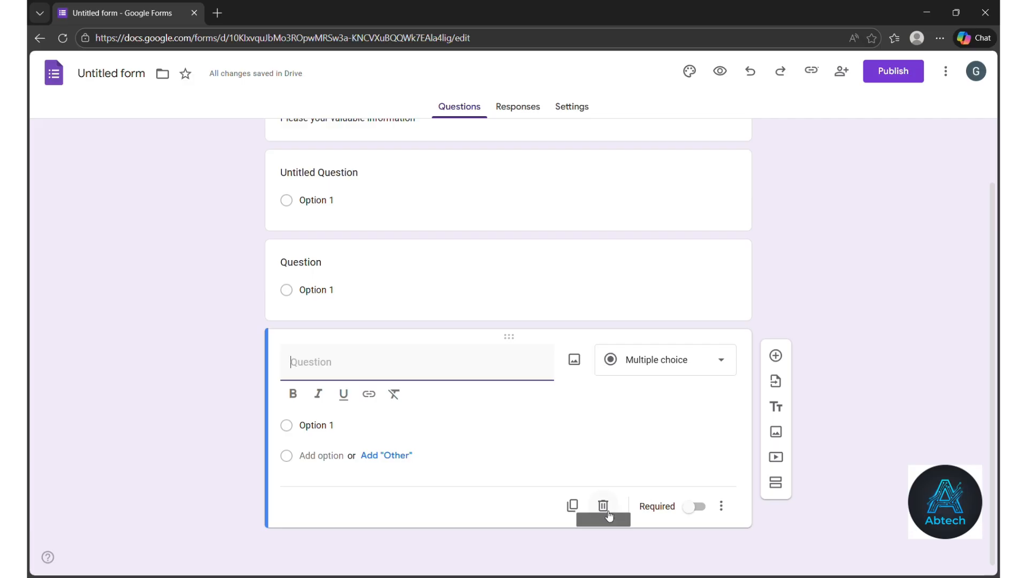
click(603, 505)
click(610, 464)
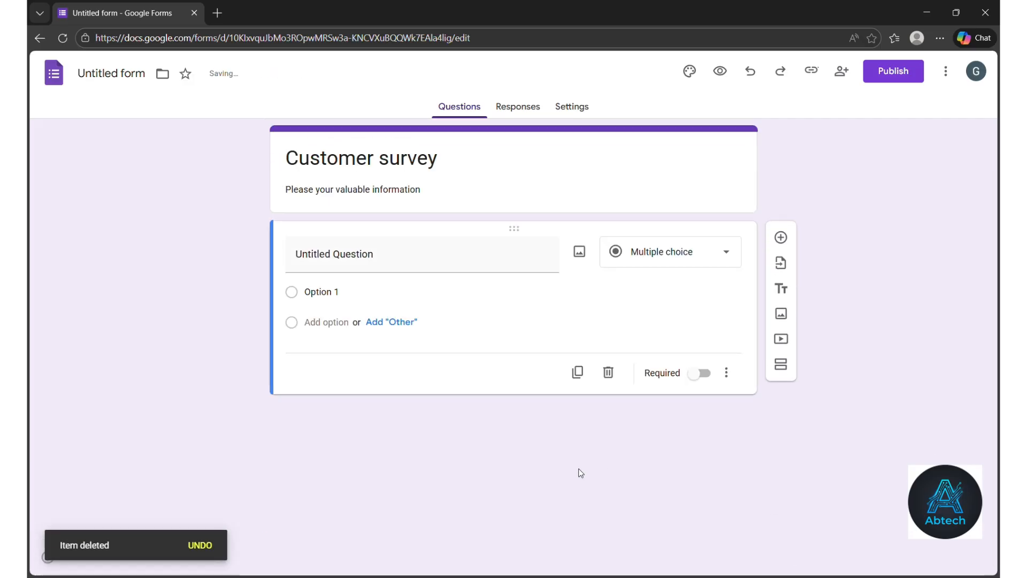
Replace the untitled question's text with "What do you think about our video?".
click(407, 258)
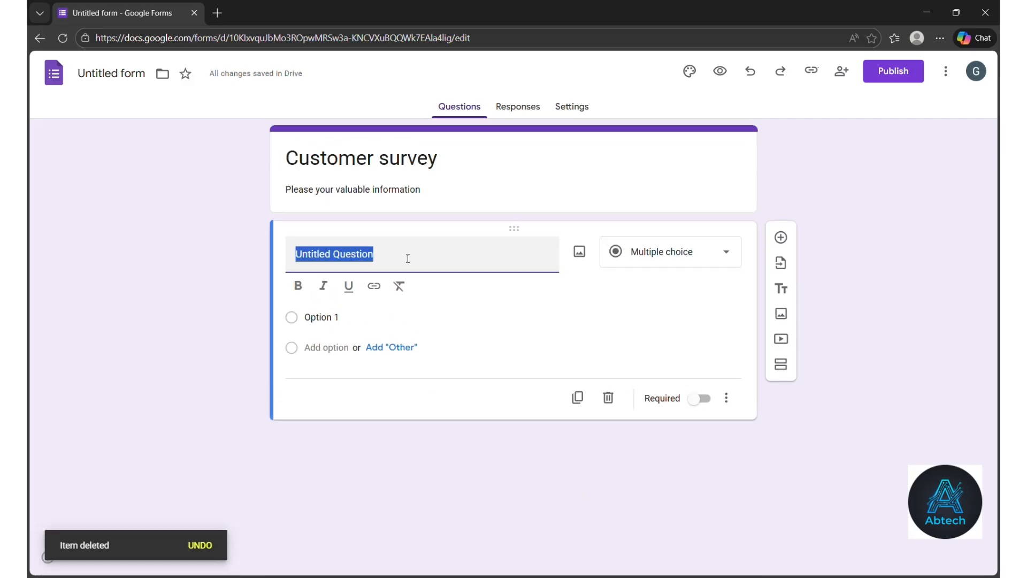
key(BackSpace)
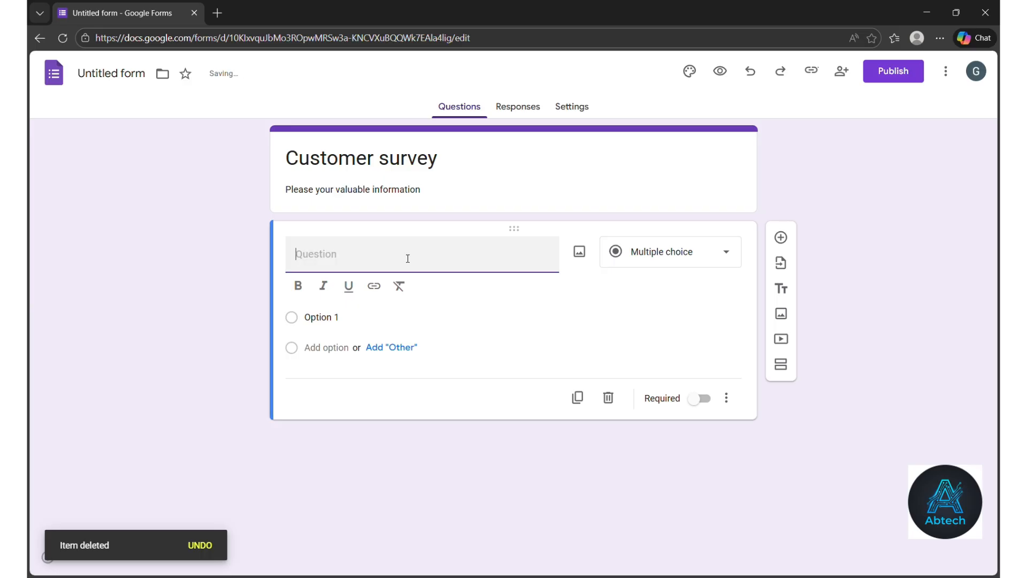
text(Wha)
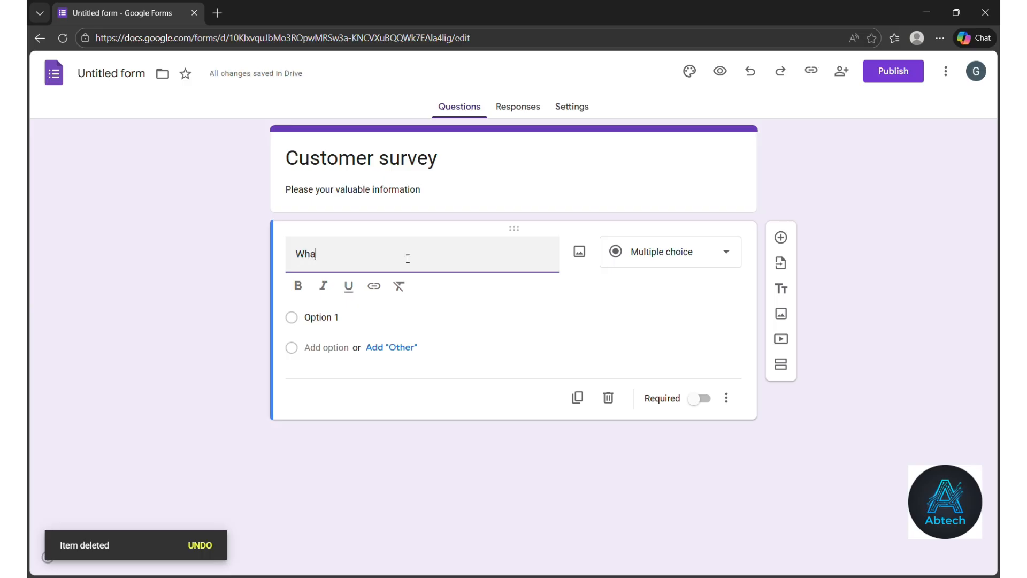
text(t do you)
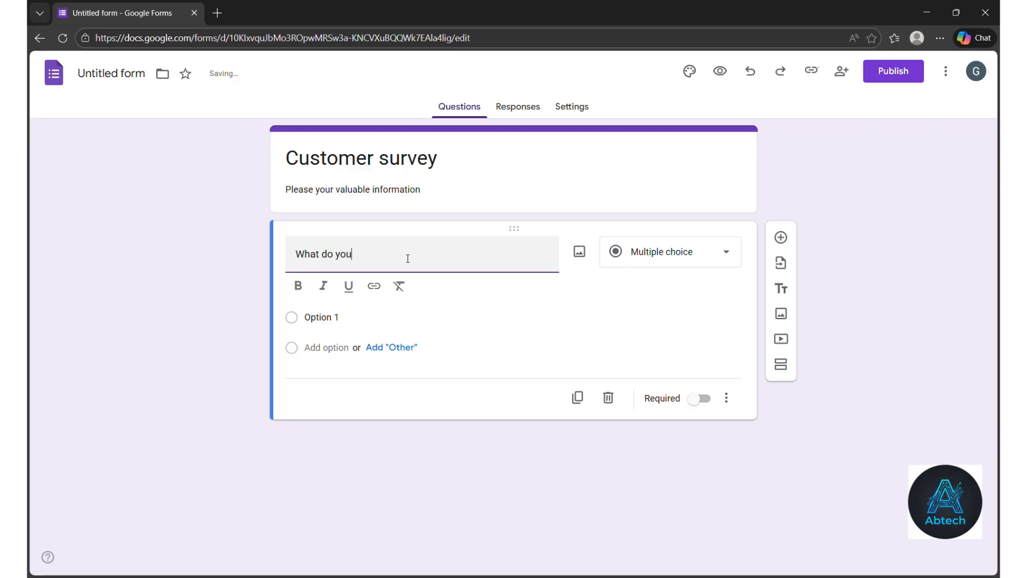
text( think about pur video?)
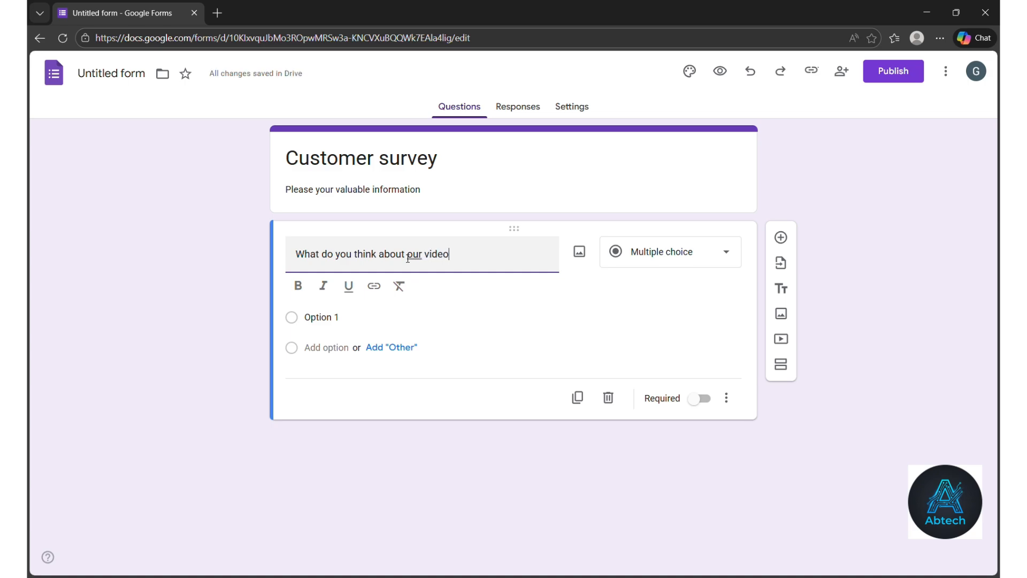
Change the first question's type to Short answer and make it required.
click(675, 256)
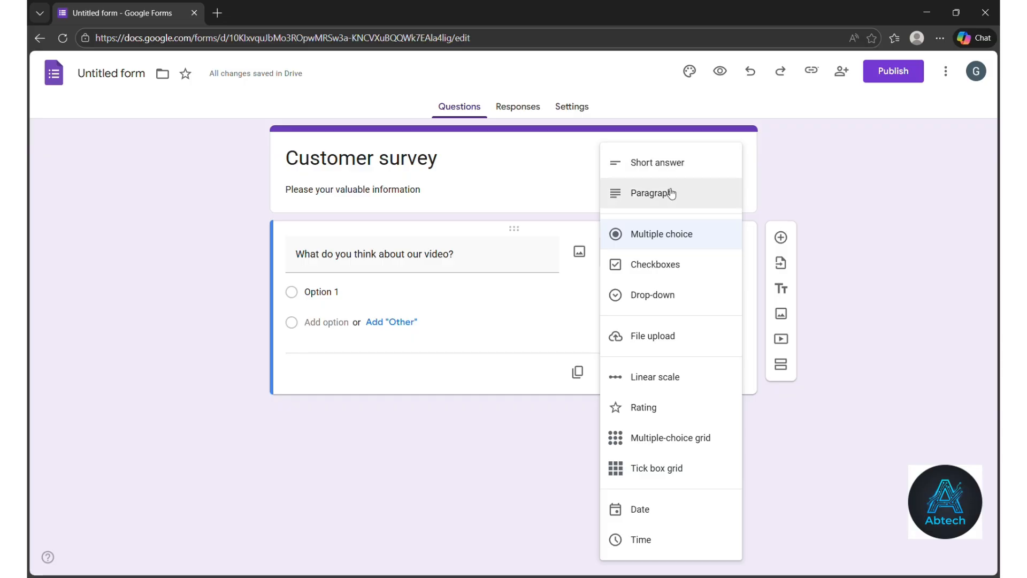
click(694, 170)
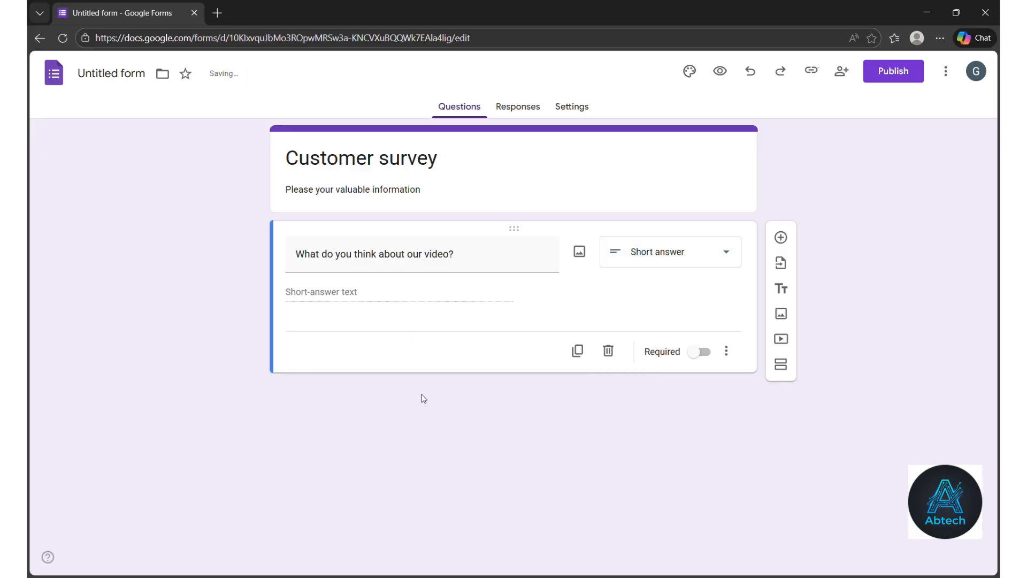
click(701, 352)
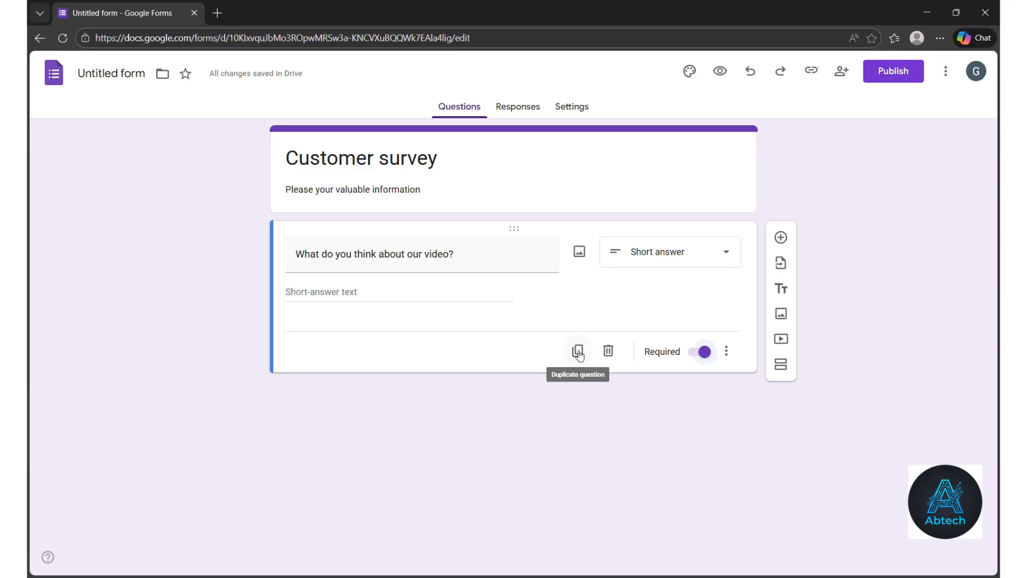
click(726, 351)
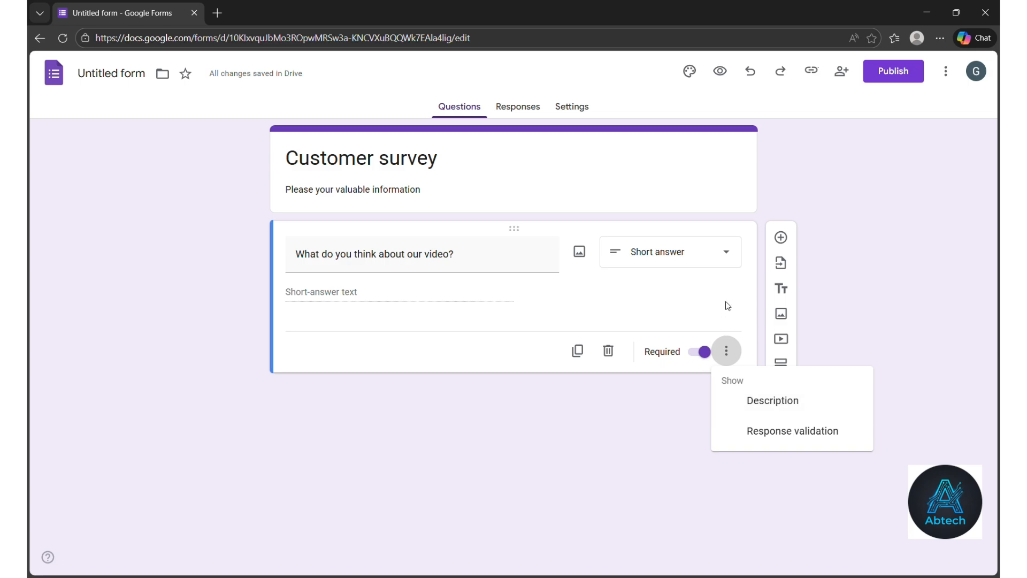
click(784, 242)
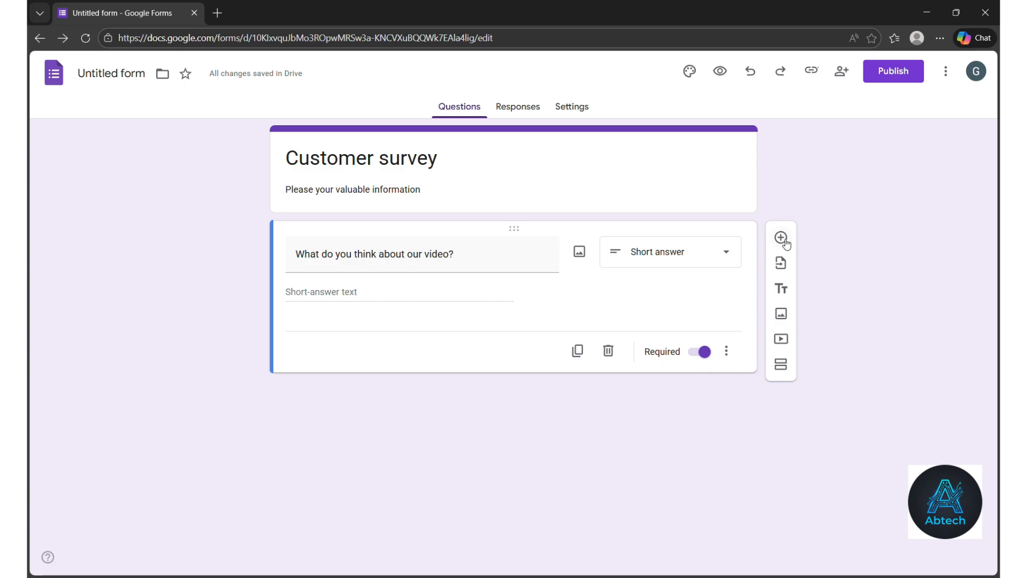
Add a required Rating question reading "How would you rate our video?" and insert another blank question below it.
click(782, 239)
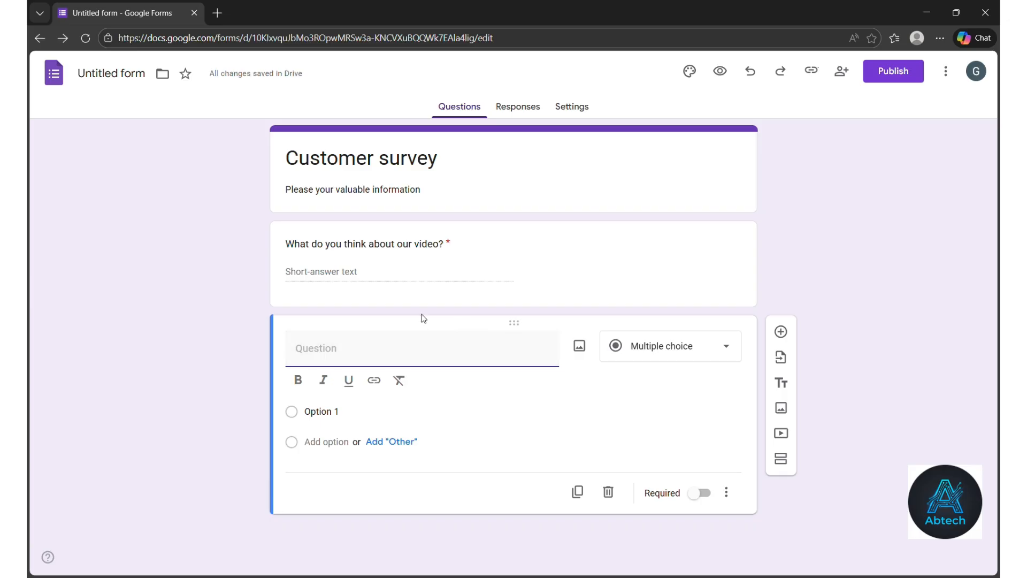
text(How would you rate our video?)
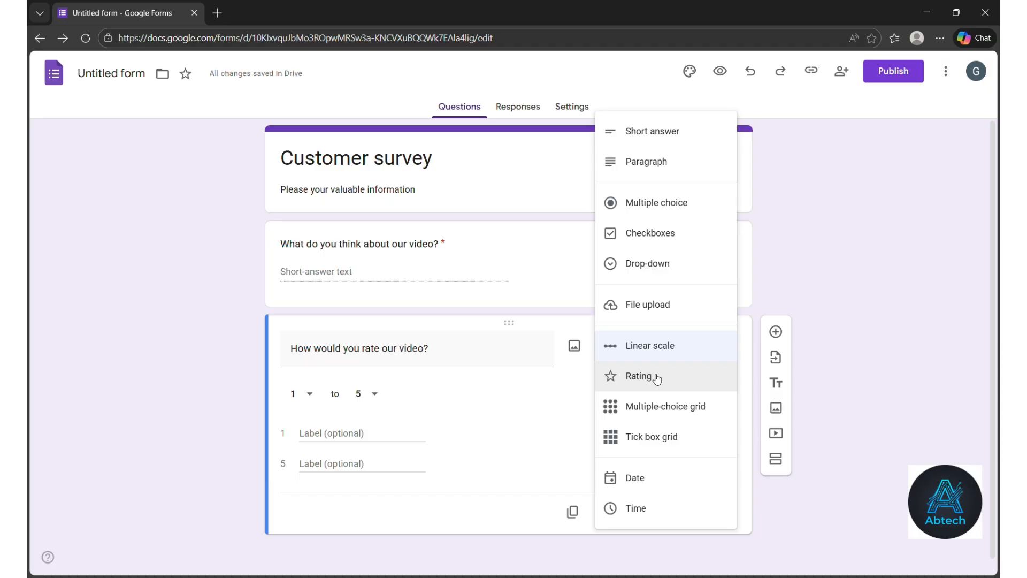
click(653, 377)
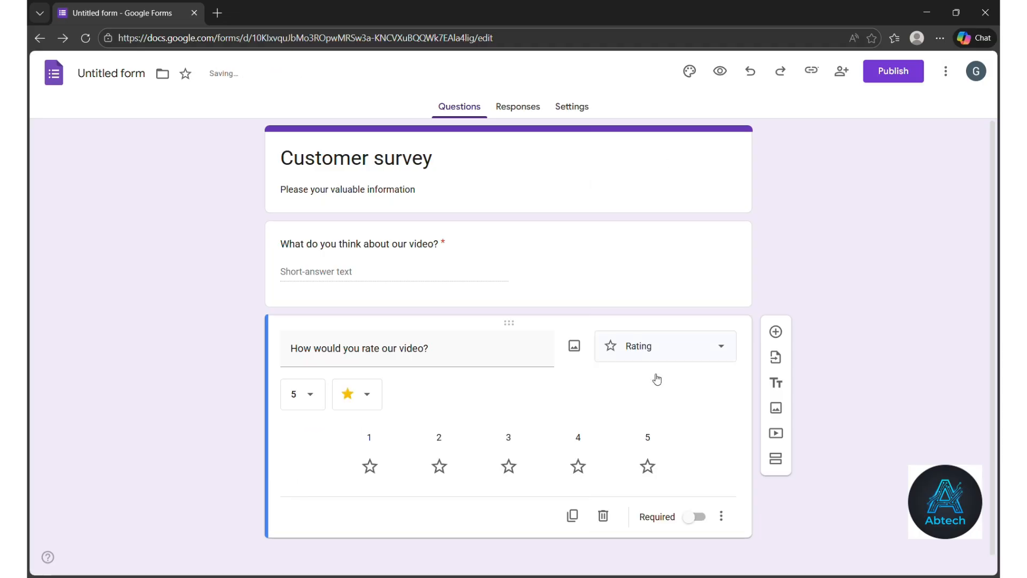
click(696, 517)
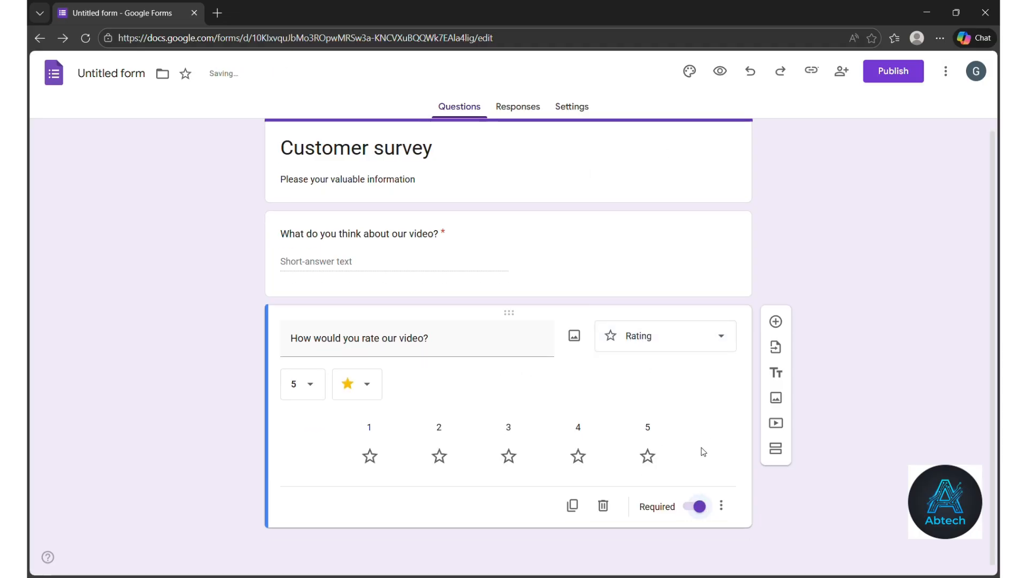
scroll(701, 449, down, 1)
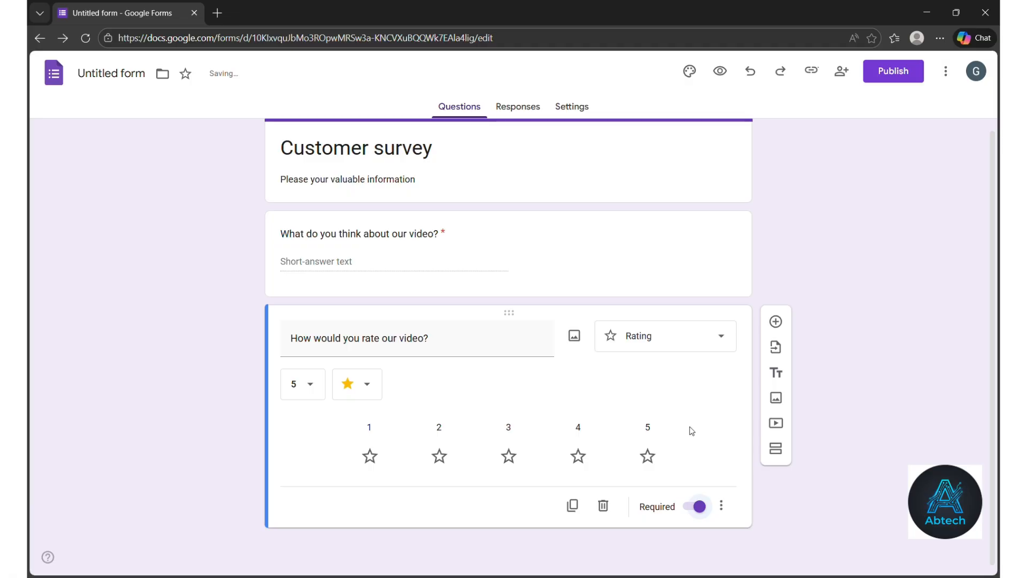
click(776, 322)
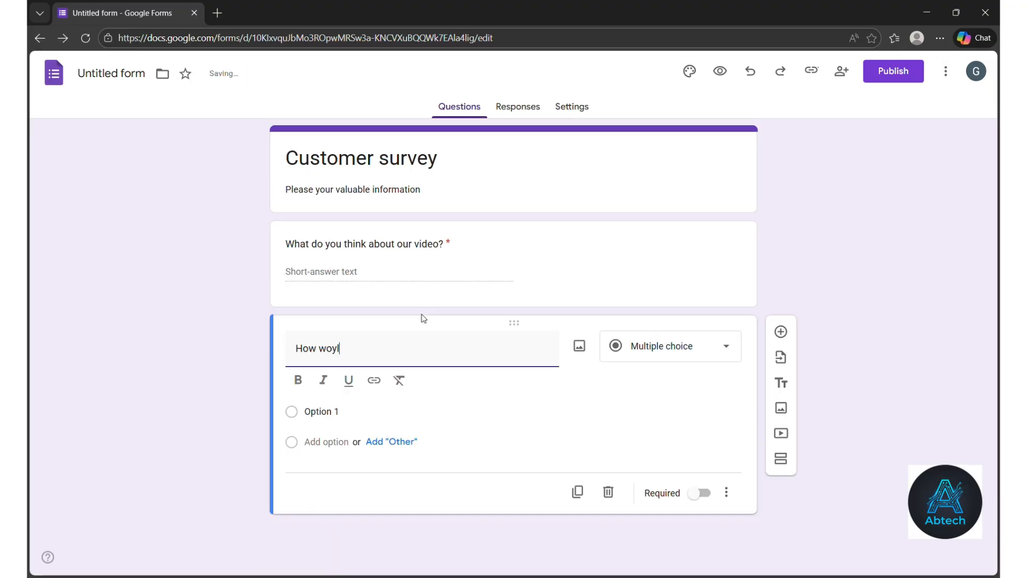
text(d)
key(BackSpace)
key(BackSpace)
text(ld)
key(ctrl+a)
key(BackSpace)
text(How would)
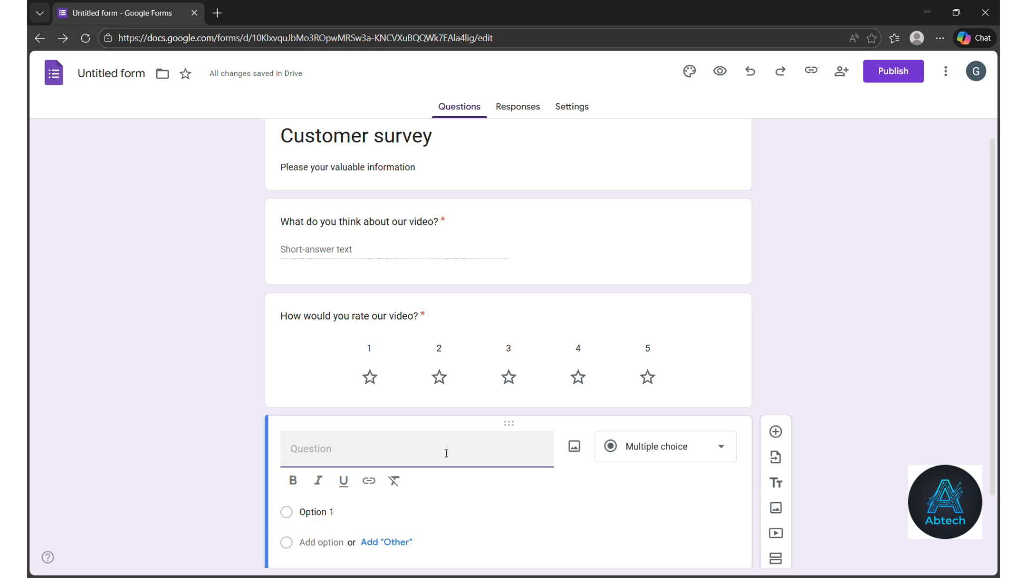
Enter "what can improve in our video" as the third question's text.
text(what can imp)
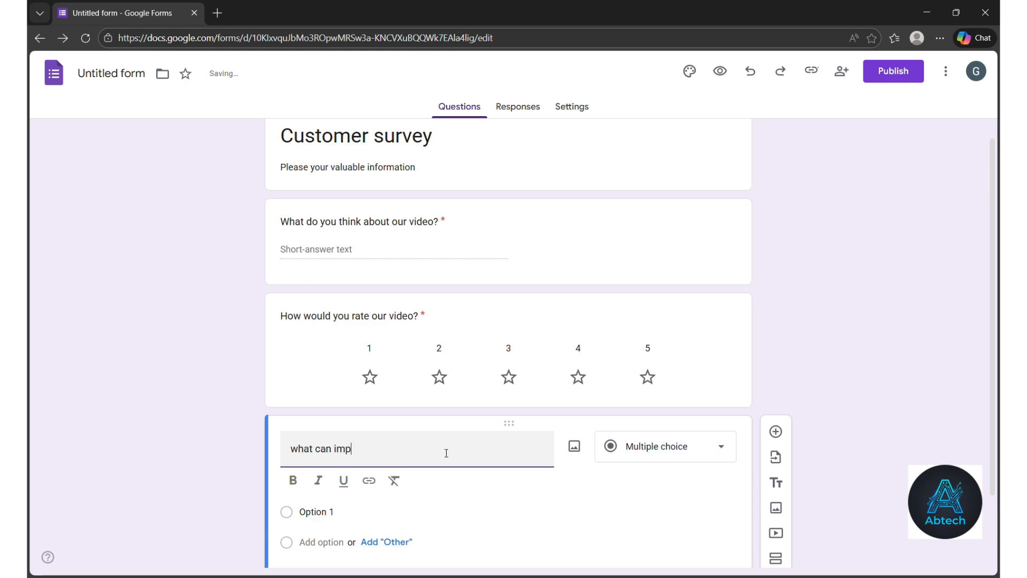
text(rover)
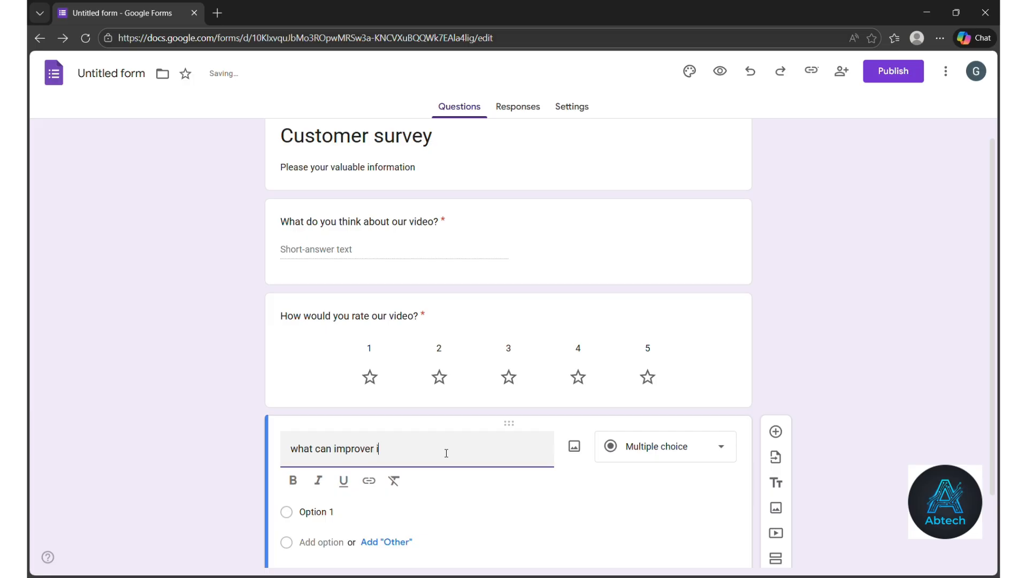
text(in ou)
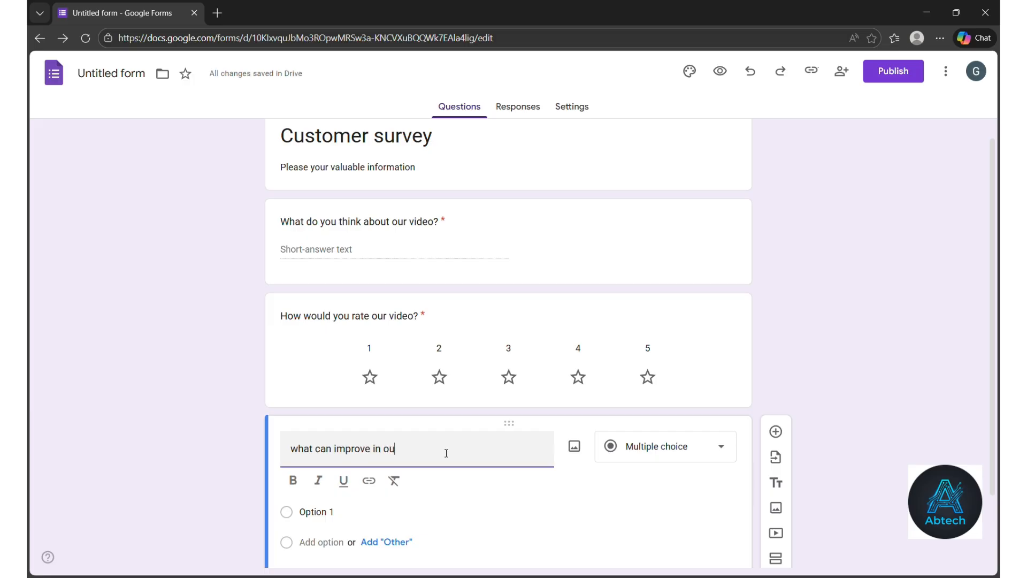
text(r video )
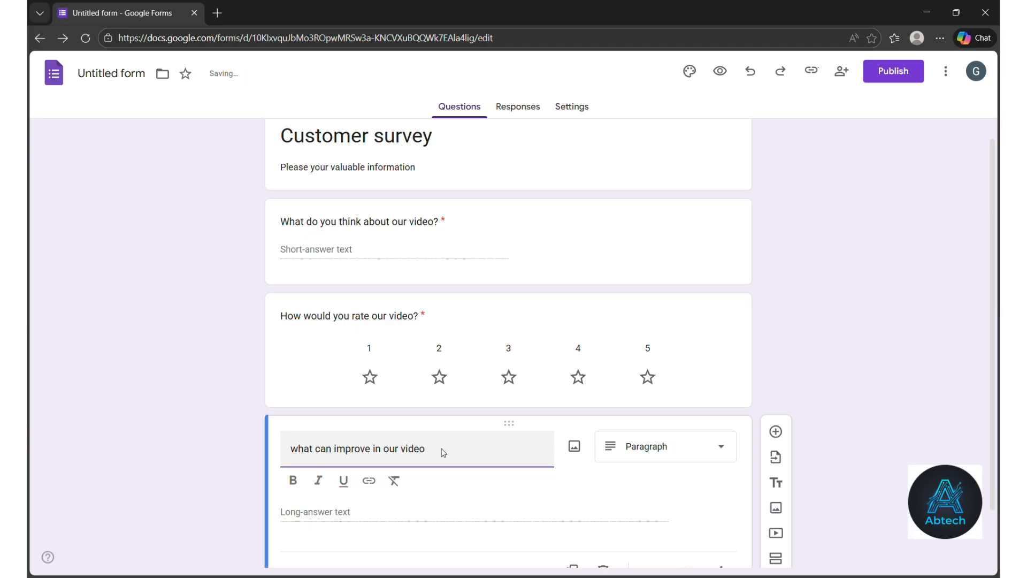
Reword the third question as "what can improve in our next video?" and add a blank question below it.
text(next)
scroll(647, 497, down, 1)
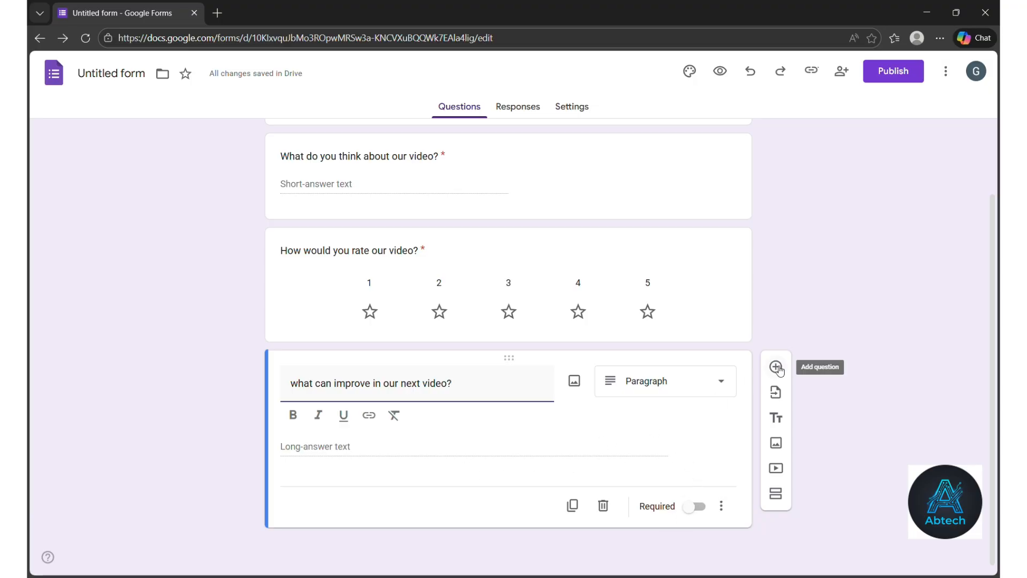
scroll(780, 370, up, 1)
click(777, 391)
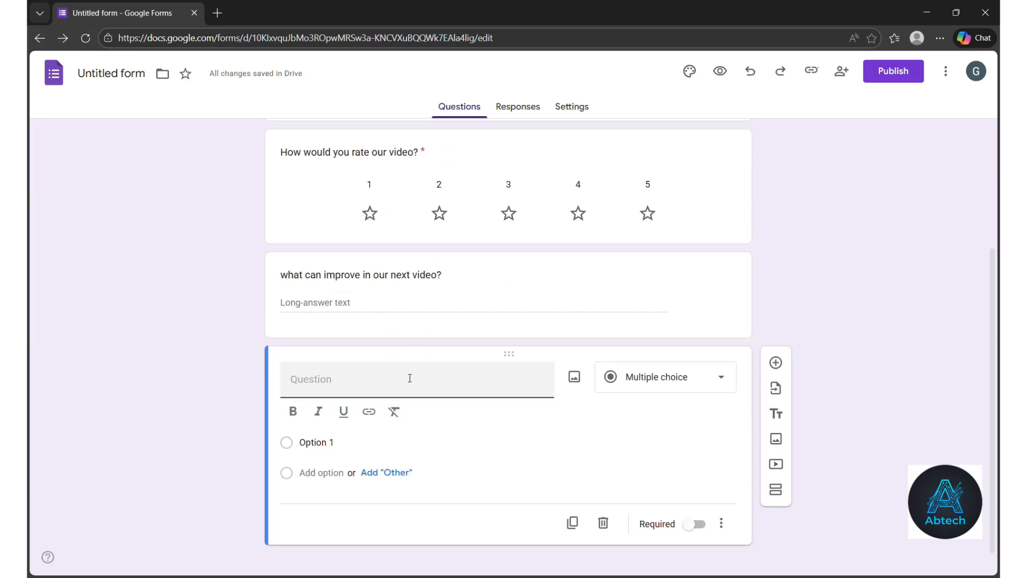
Enter "May be suggest future video content?" as the fourth question and set its type to Multiple choice.
text(May be suggest fut)
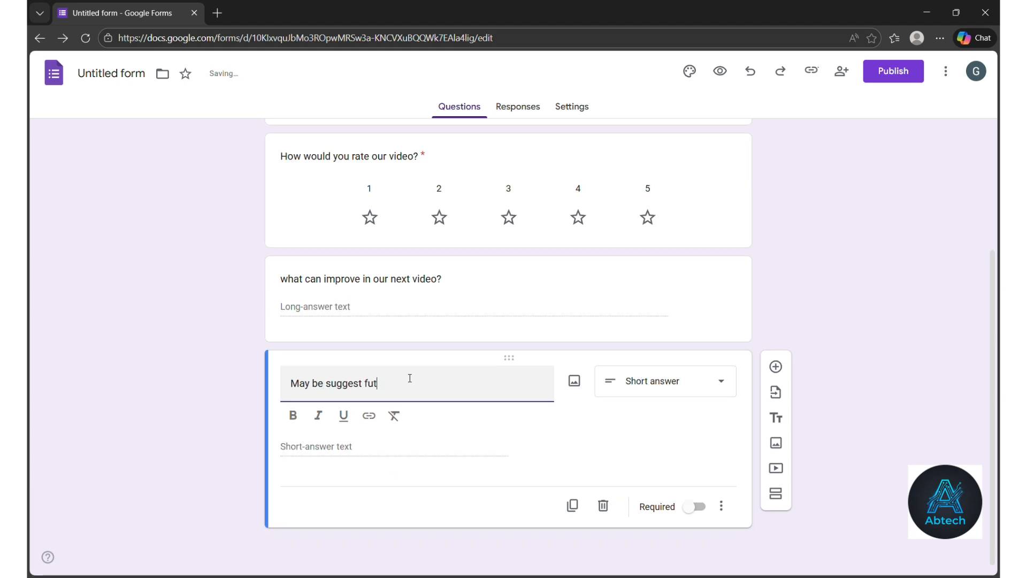
text(ure video)
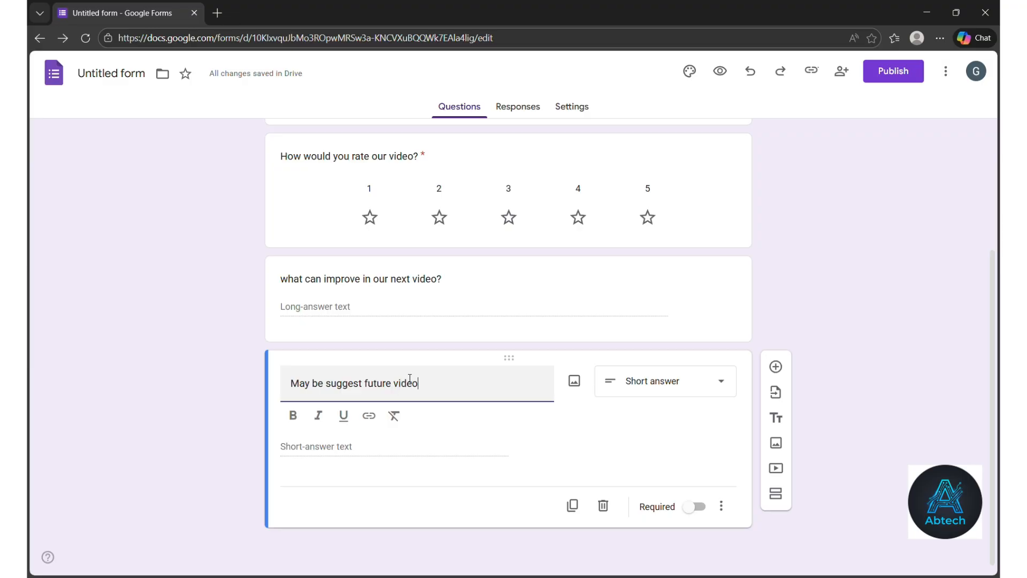
text( content?)
click(675, 382)
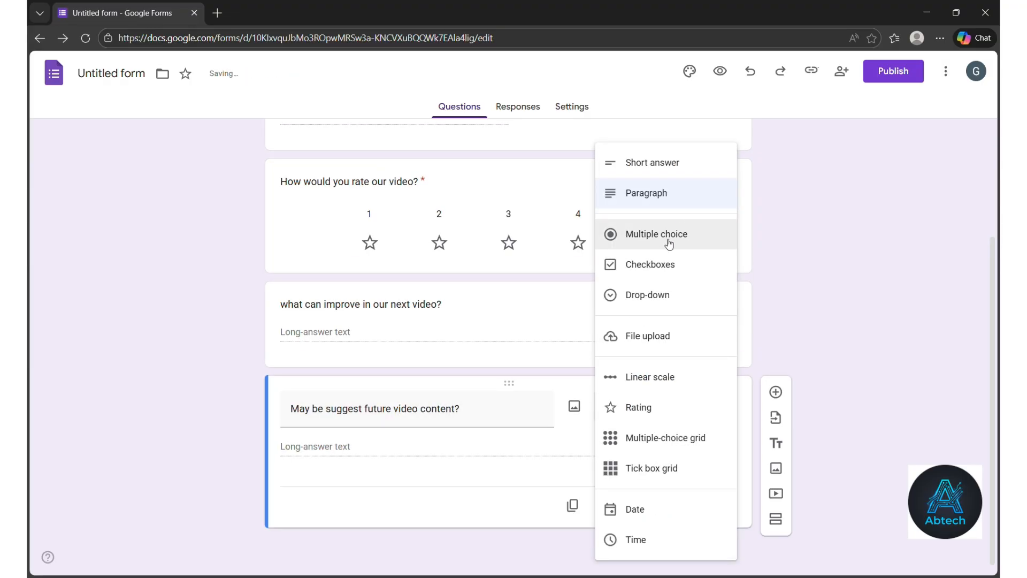
click(669, 236)
Set the first answer option of the future video content question to "Tech related".
click(332, 449)
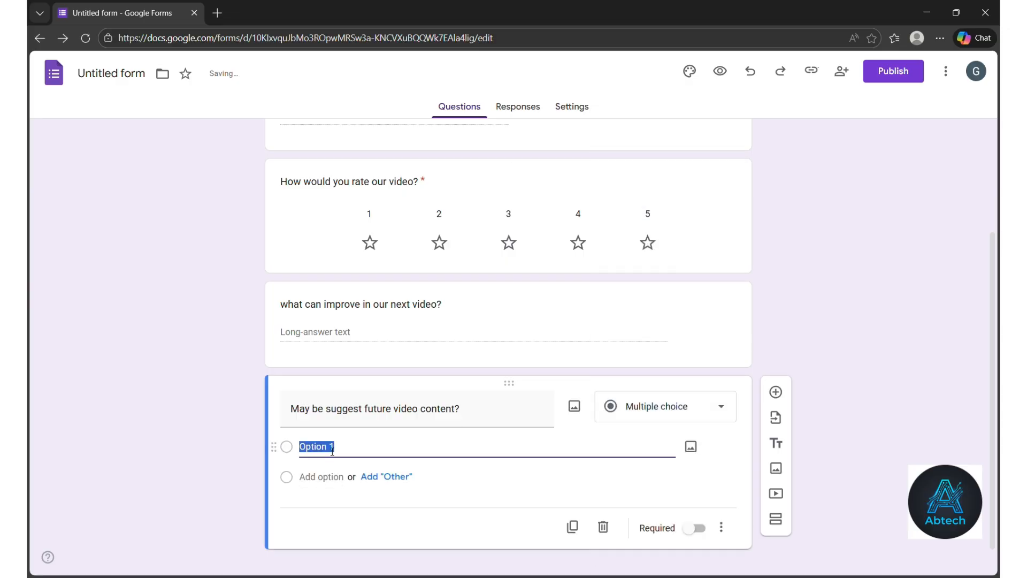
text(Tec)
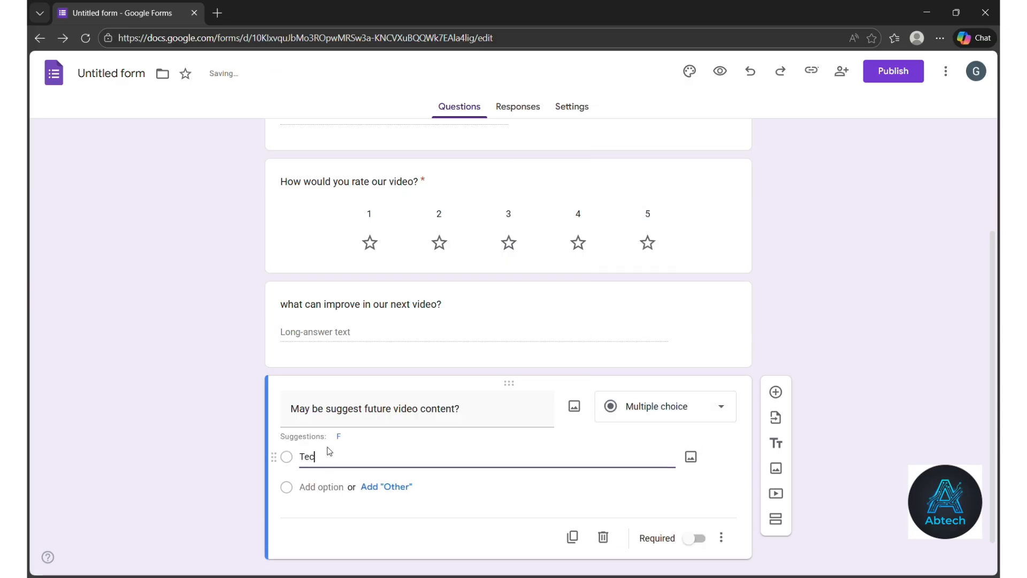
text(h related)
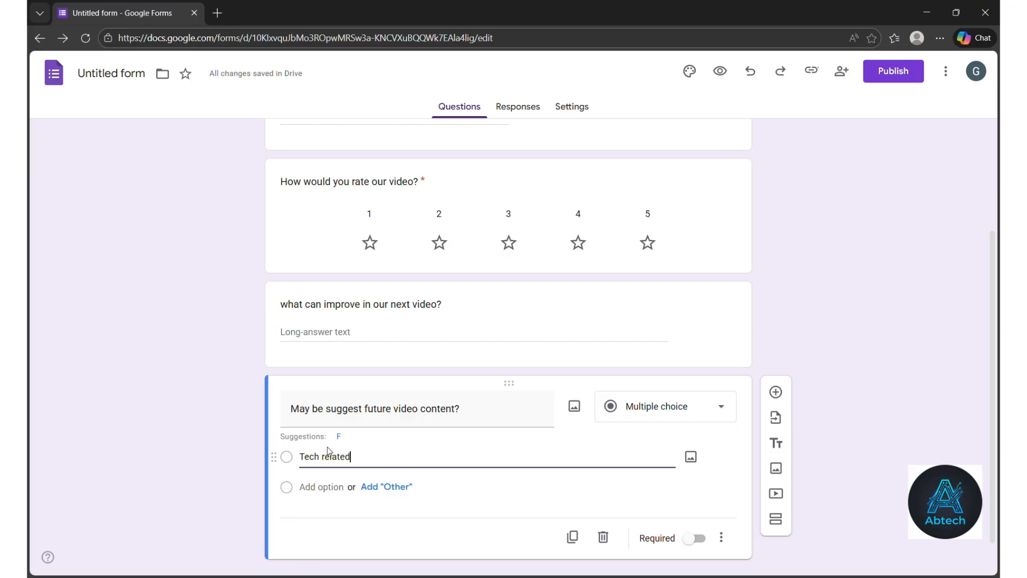
click(404, 488)
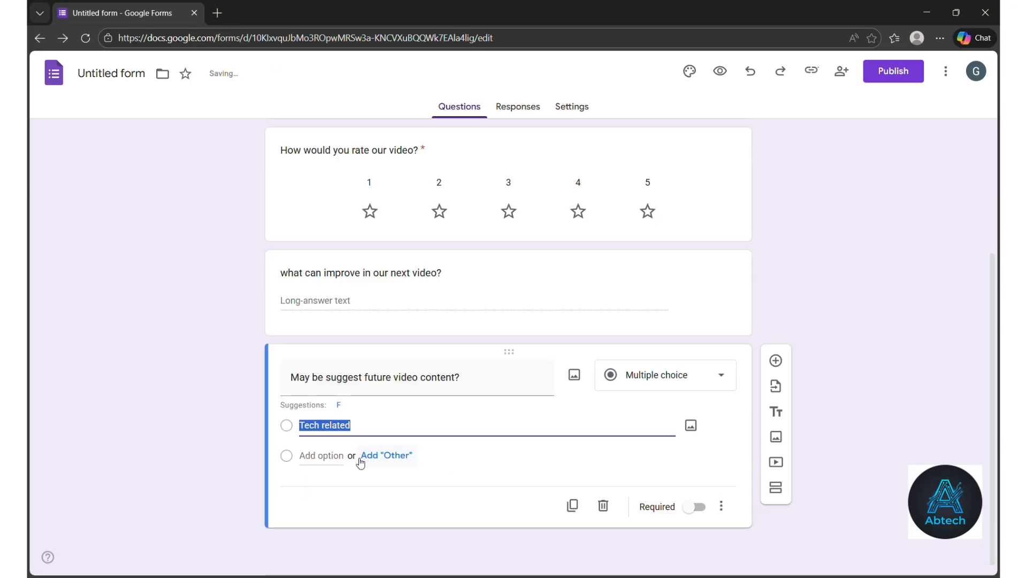
Add a second answer option reading "Coding releated" to the future video content question.
click(340, 456)
key(BackSpace)
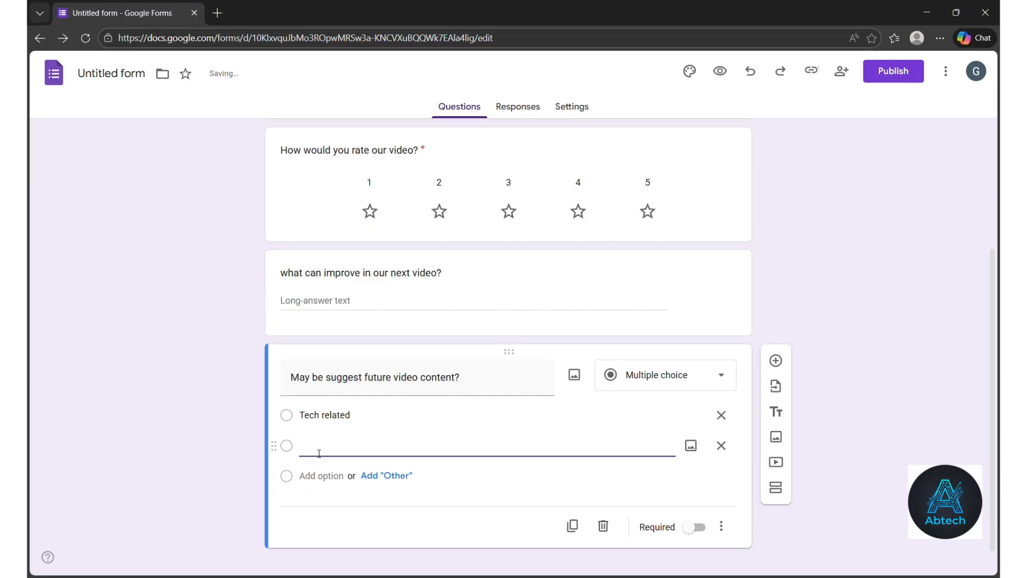
text(C)
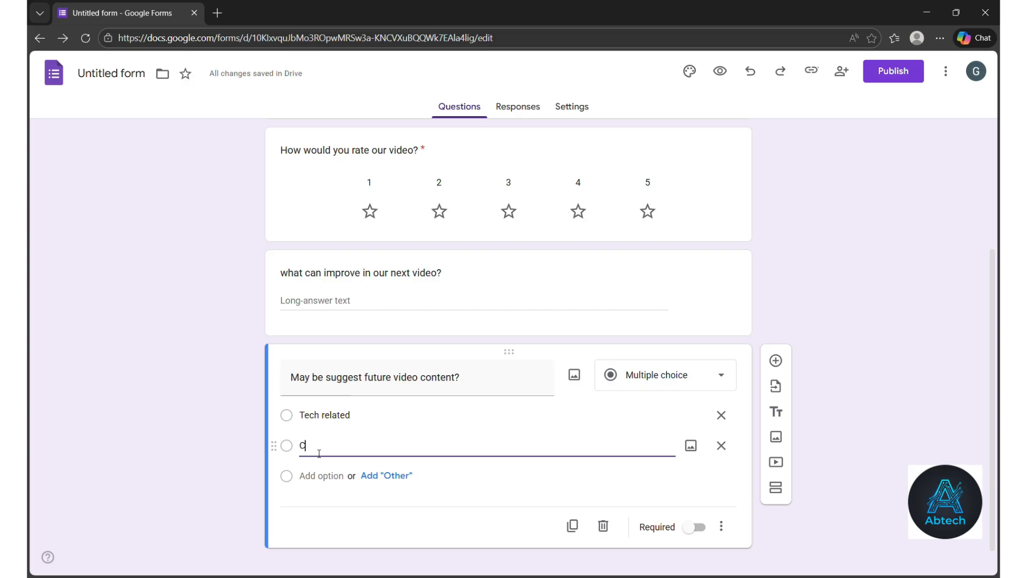
text(ode)
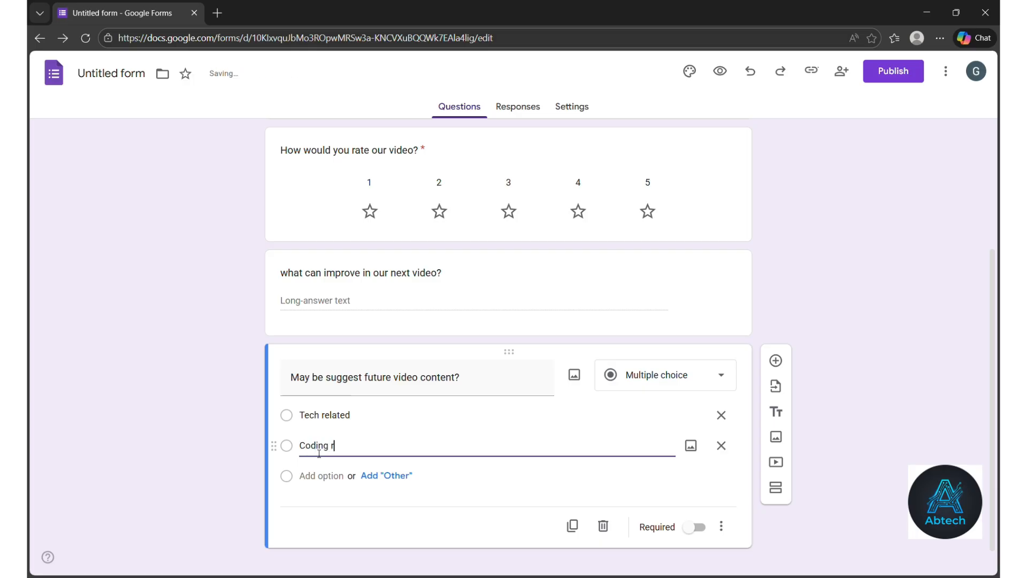
text(ng rela)
key(BackSpace)
text(eated)
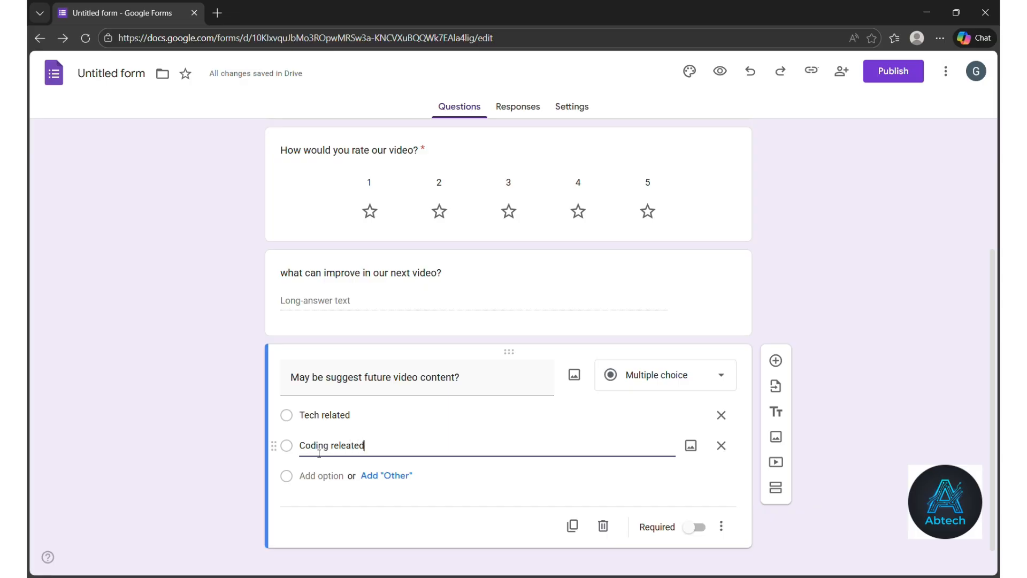
Add a third answer option reading "Funny content" and make the future video content question required.
click(336, 482)
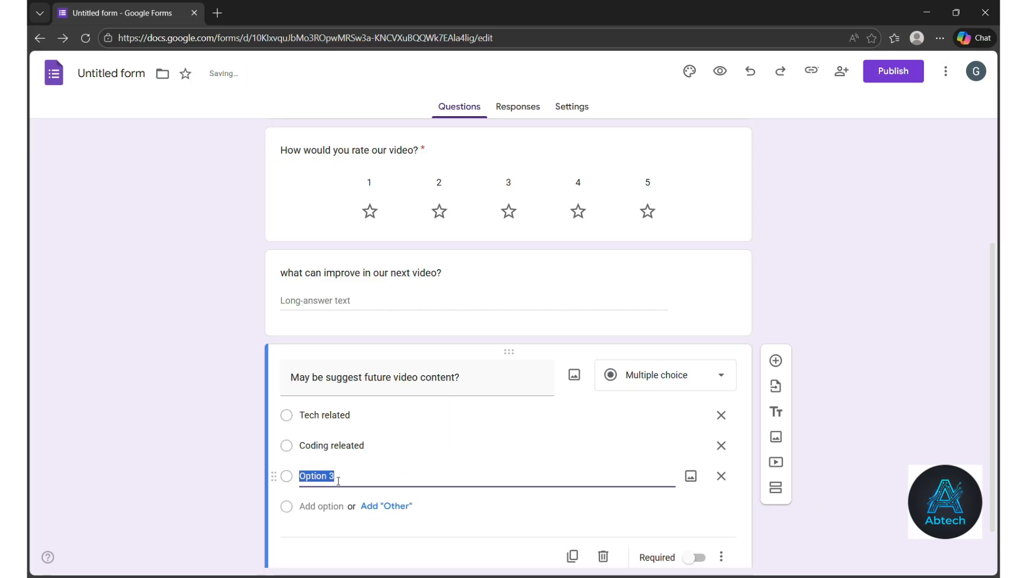
text(Funny c)
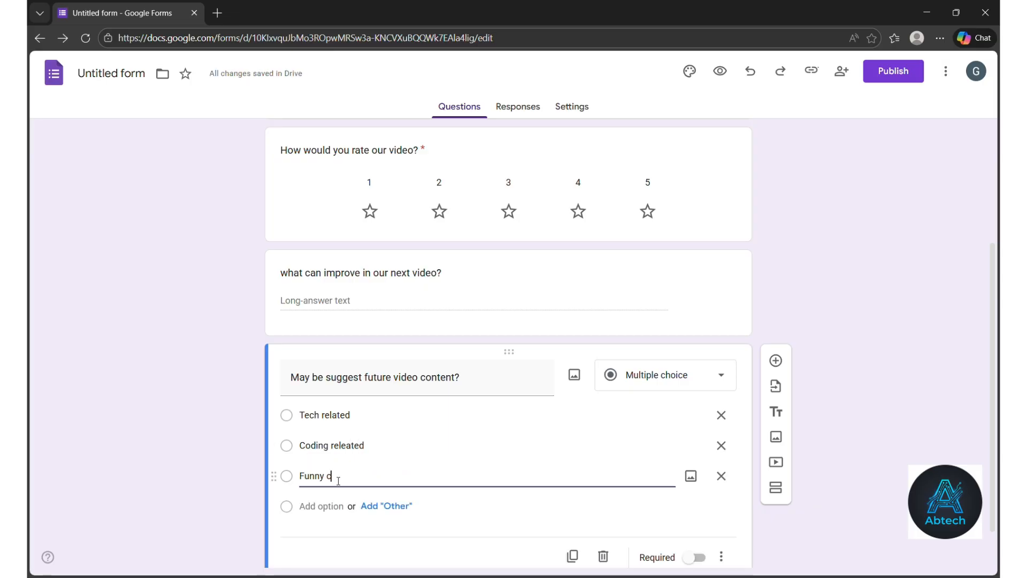
text(on)
text(ten)
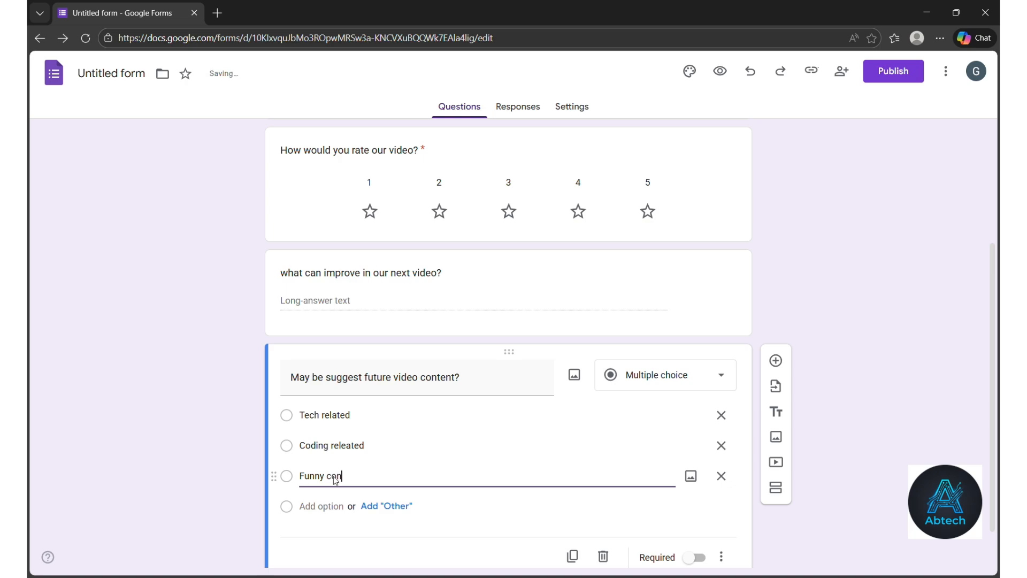
text(t)
click(466, 509)
scroll(466, 509, down, 1)
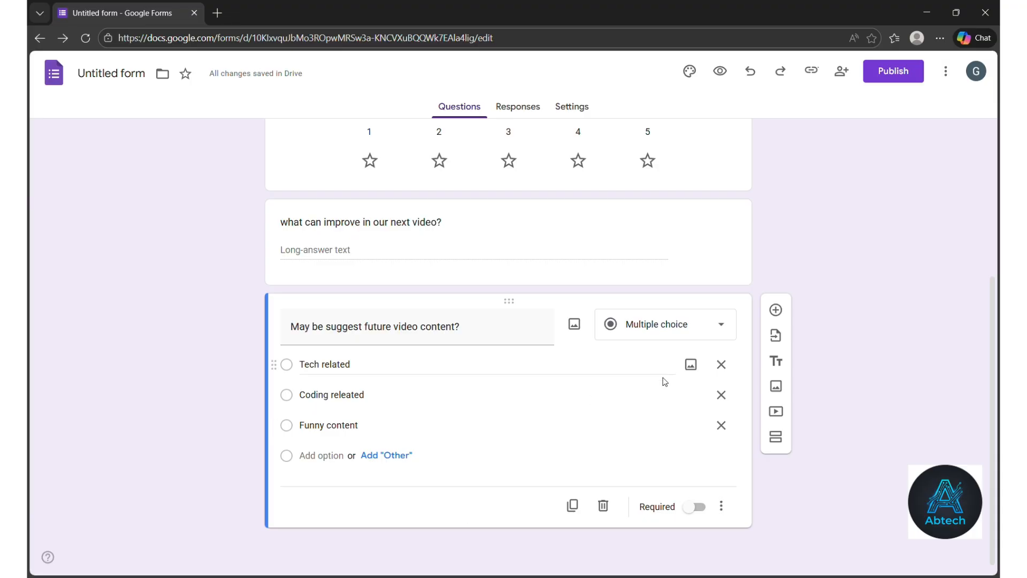
click(709, 510)
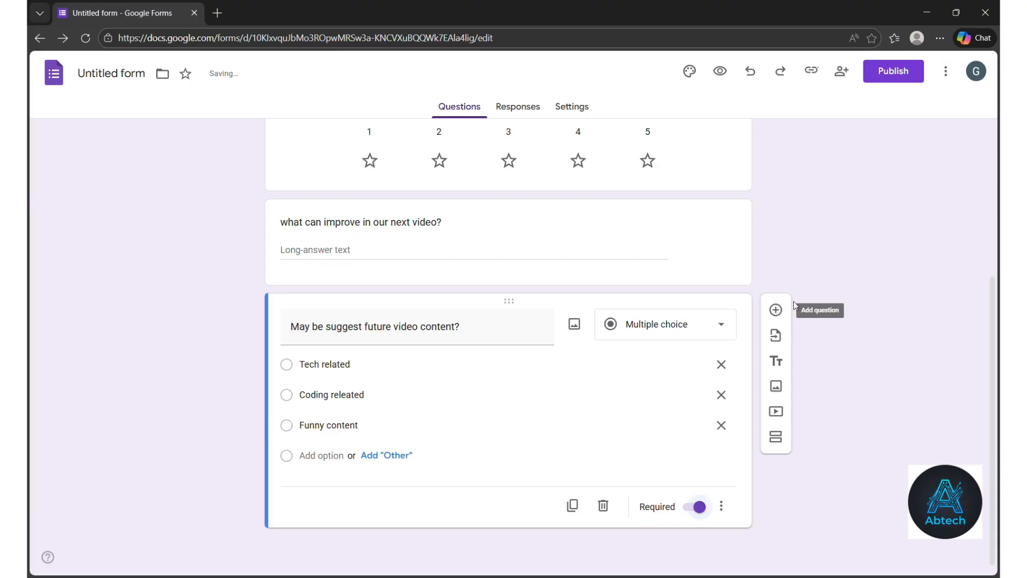
Add an optional short-answer question reading "If you interested share your email Id?".
click(776, 309)
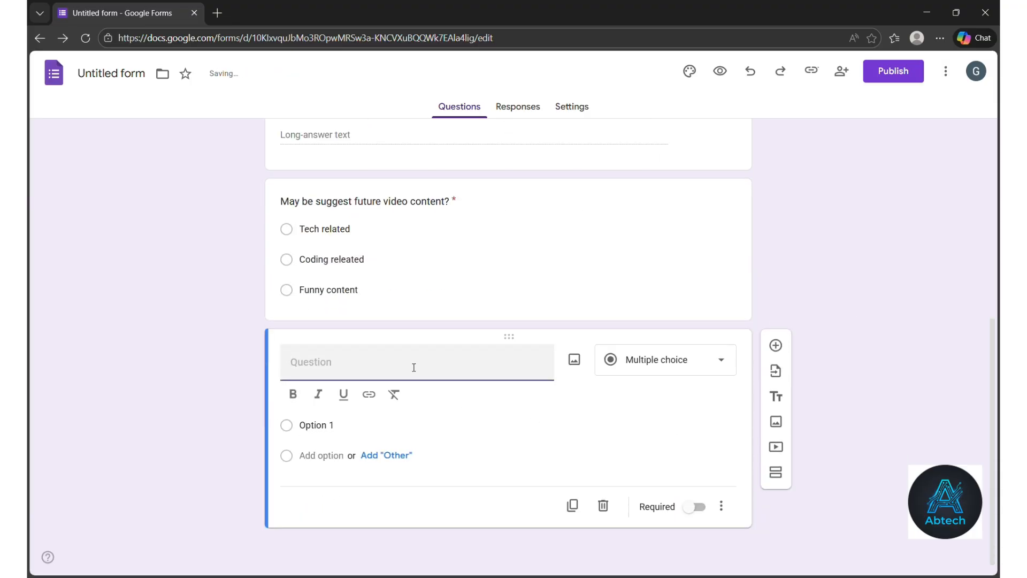
text(If you interested share your email I)
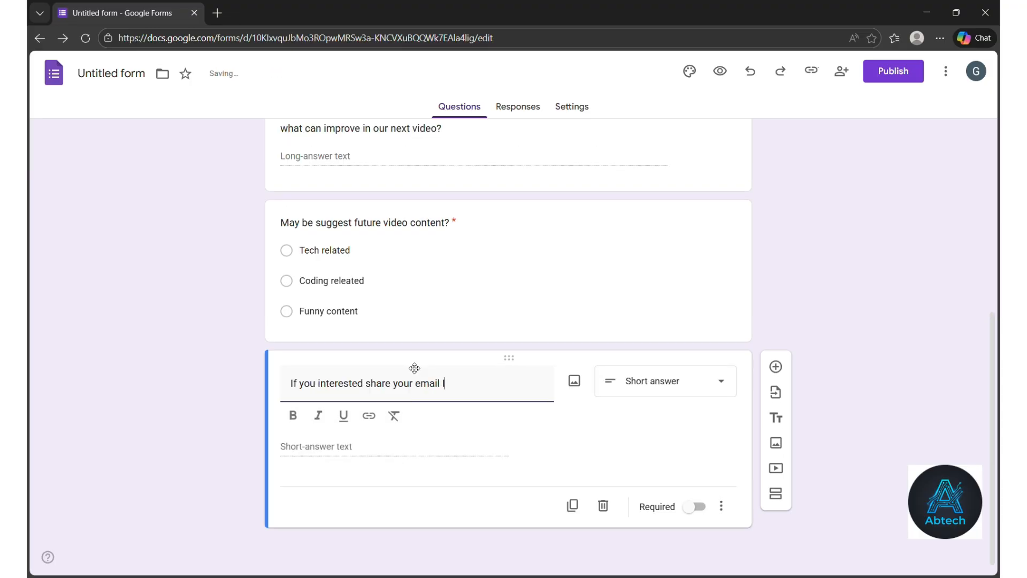
text(d)
click(705, 509)
click(705, 508)
Add response validation to the email question: Text, Contains, with the pattern ^[a-zA-Z0-9._%+-]+@[a-zA-Z0-9.-]+\.[a-zA-Z]{2,}$.
click(721, 508)
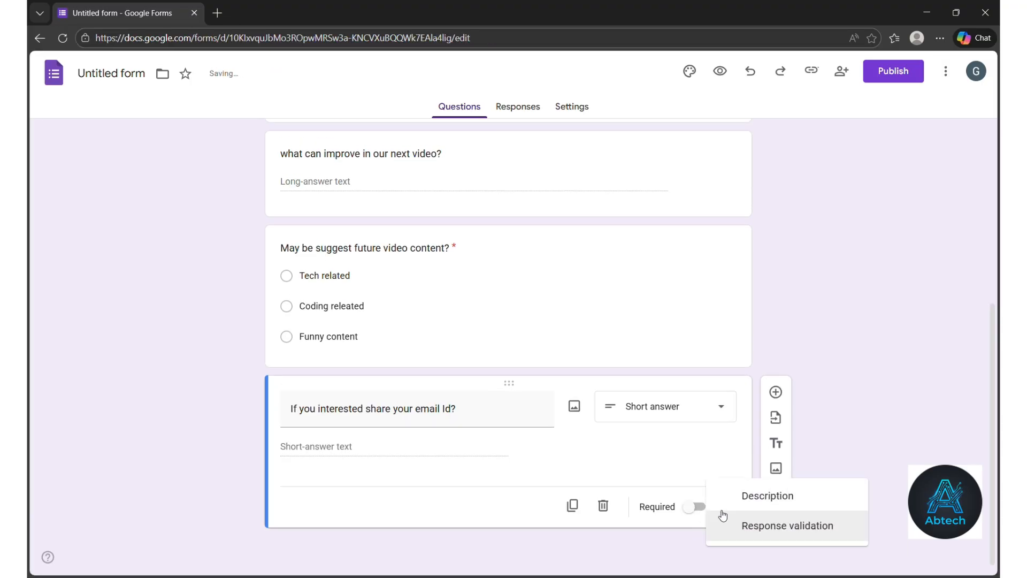
click(759, 533)
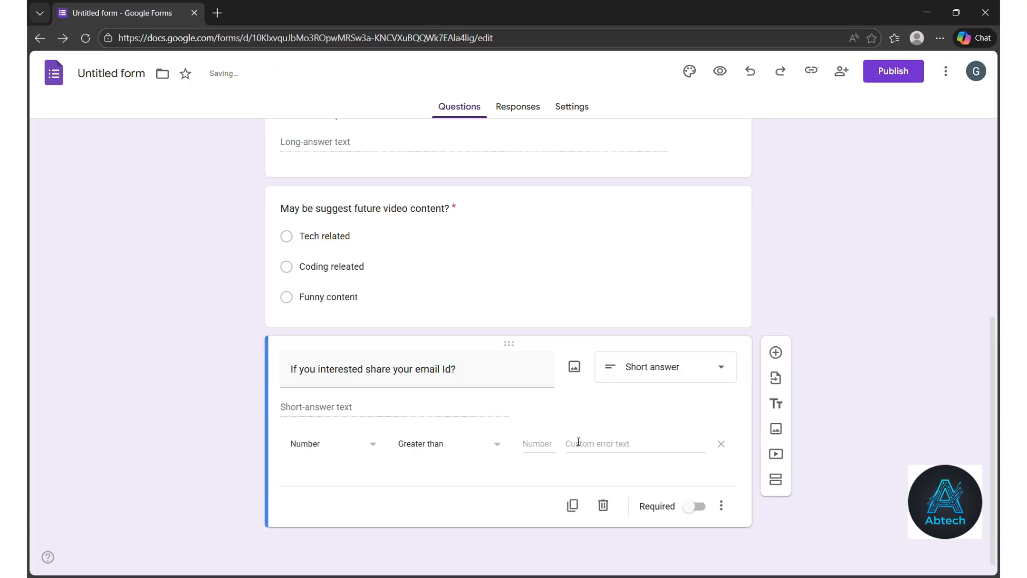
click(323, 445)
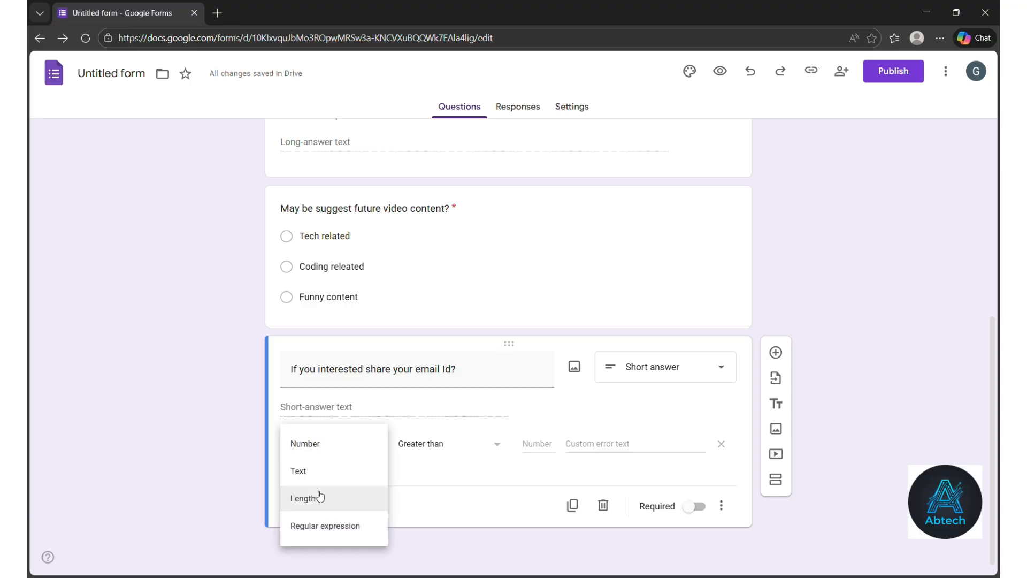
click(299, 471)
click(466, 445)
click(466, 446)
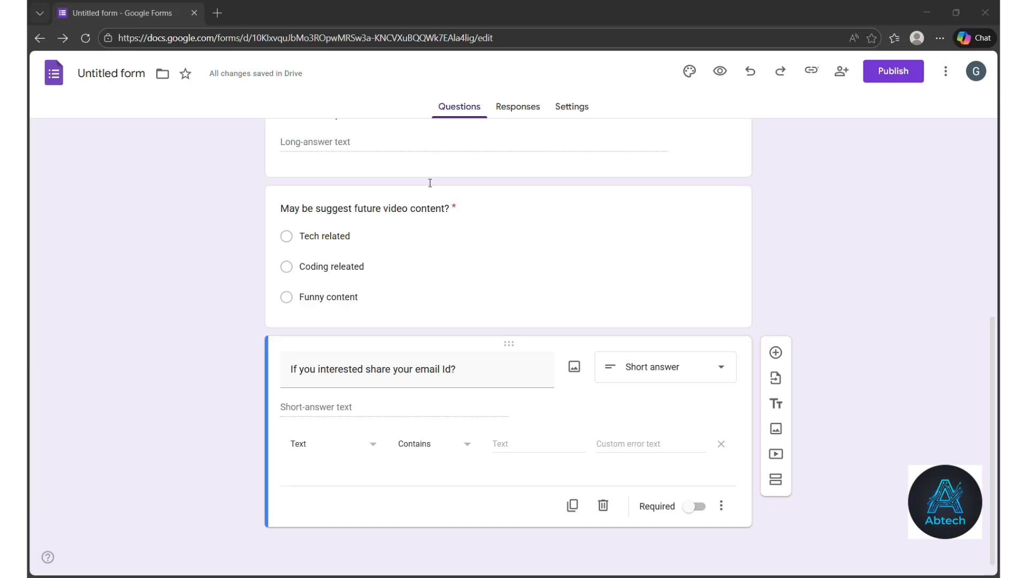
click(873, 244)
click(547, 446)
text(^[a-zA-Z0-9._%+-]+@[a-zA-Z0-9.-]+\.[a-zA-Z]{2,}$)
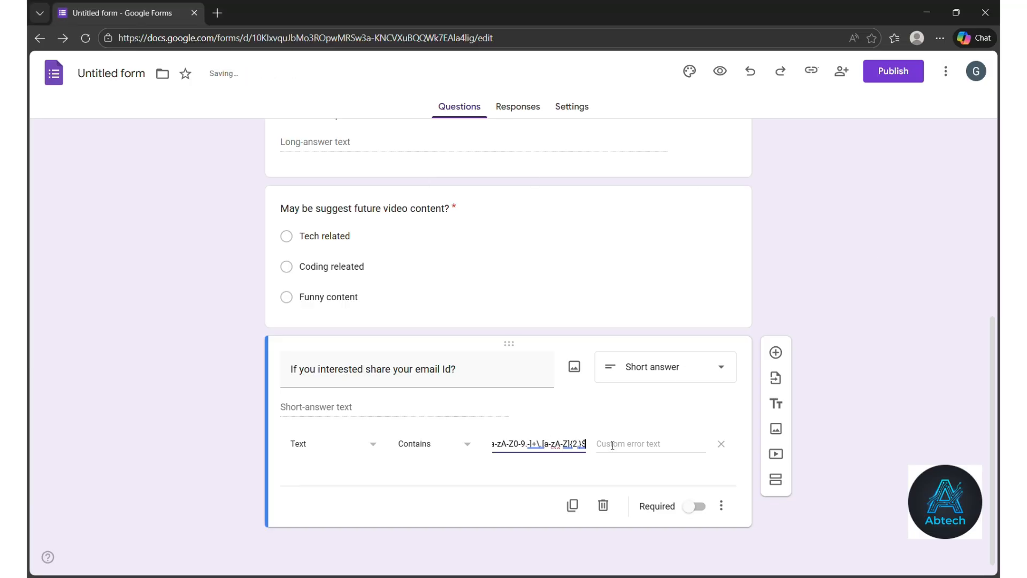
Set the email validation's custom error text to "Must be enter a Email Id".
click(636, 444)
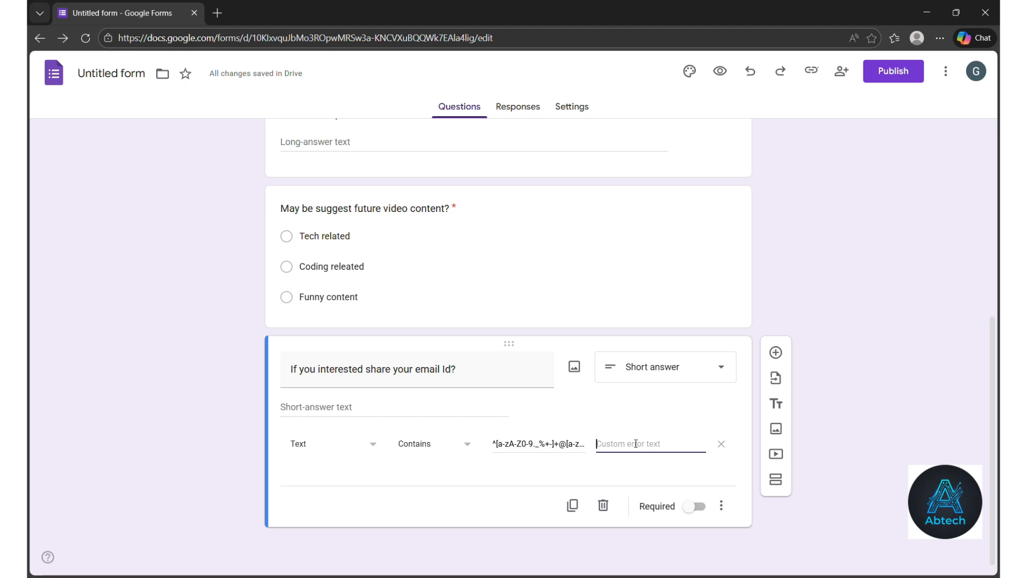
text(Must be em)
text(ter)
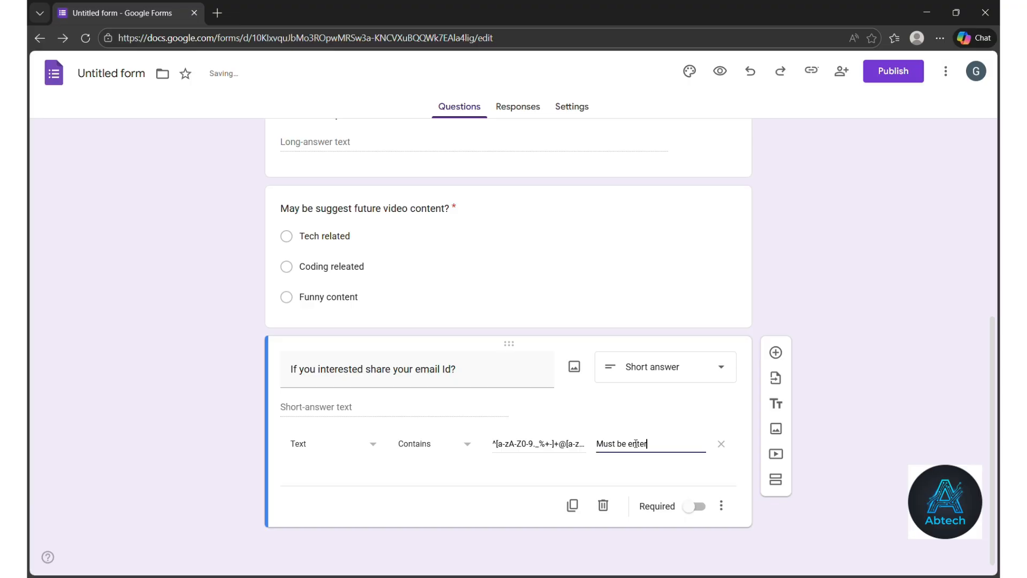
text( E)
text( a En)
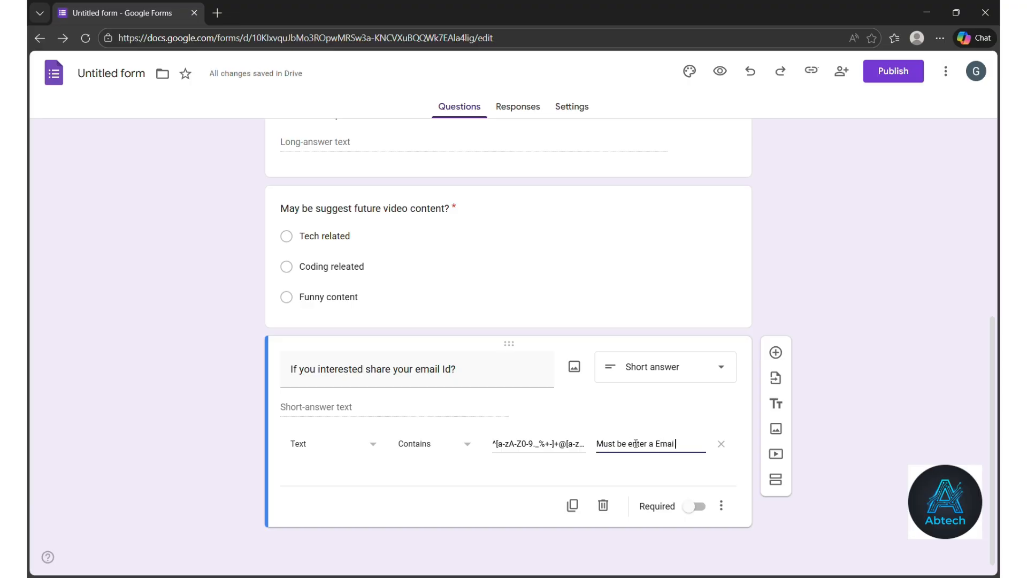
key(BackSpace)
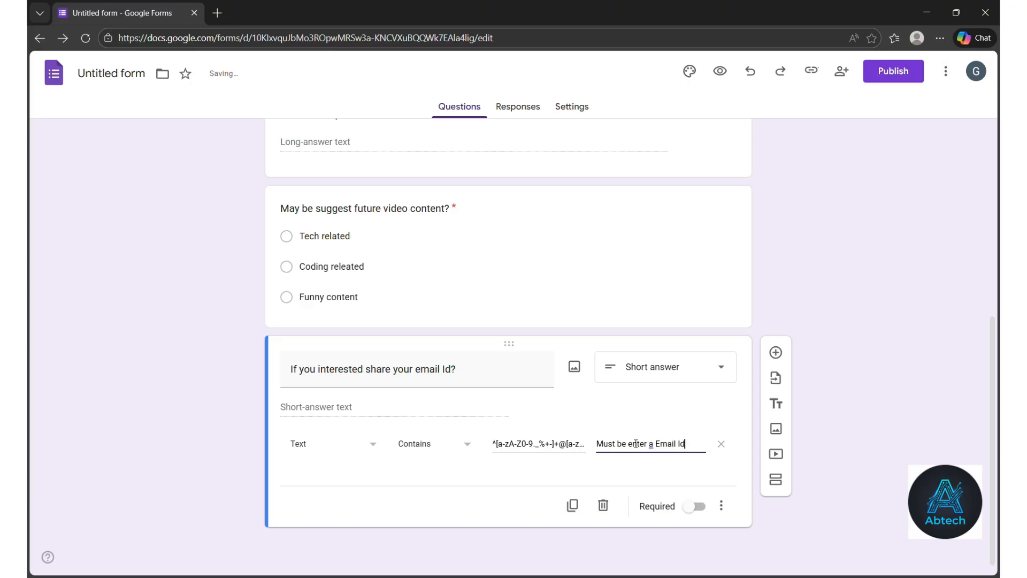
click(736, 474)
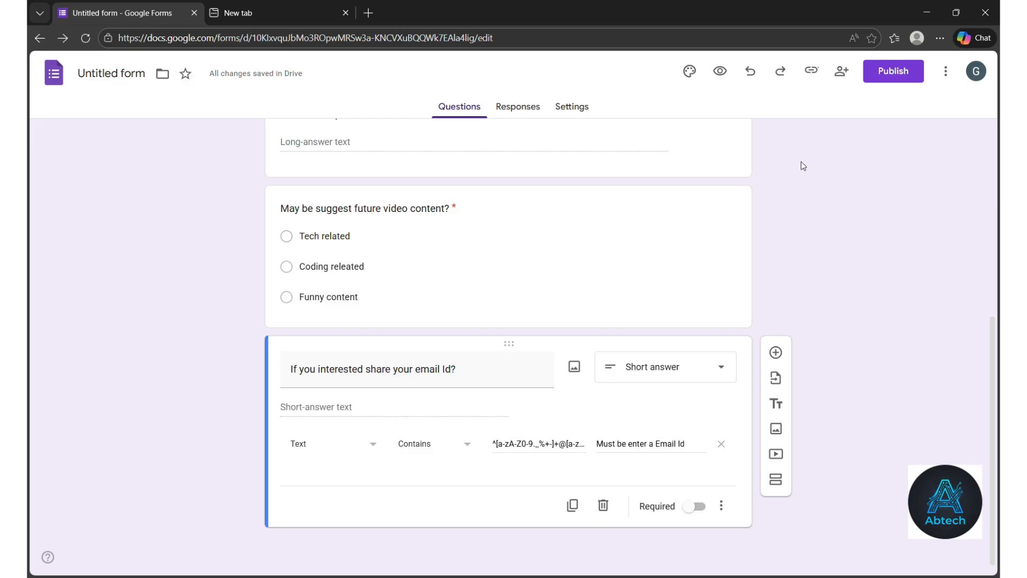
Change the form's theme colour to orange-red.
scroll(801, 162, up, 6)
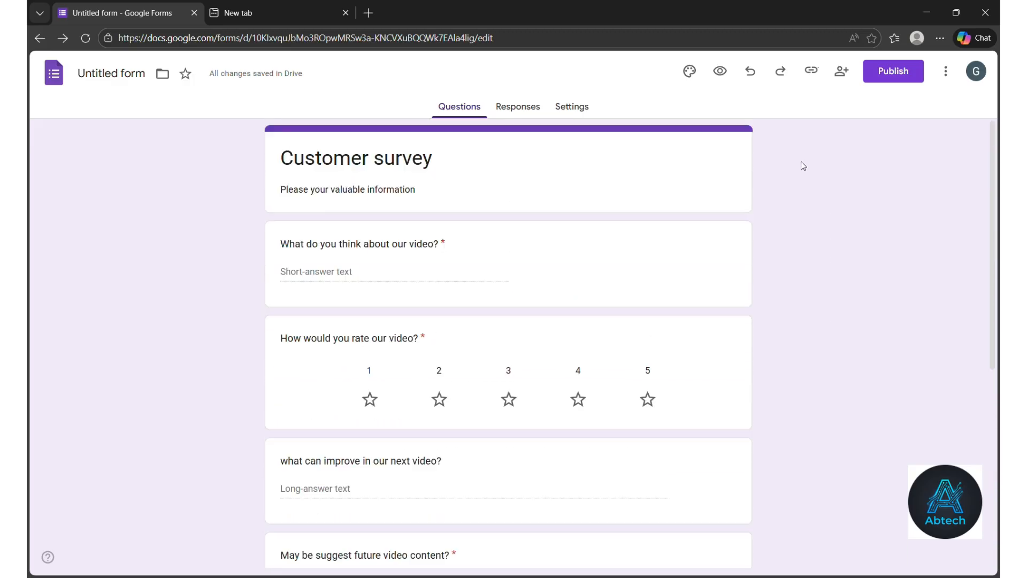
click(690, 81)
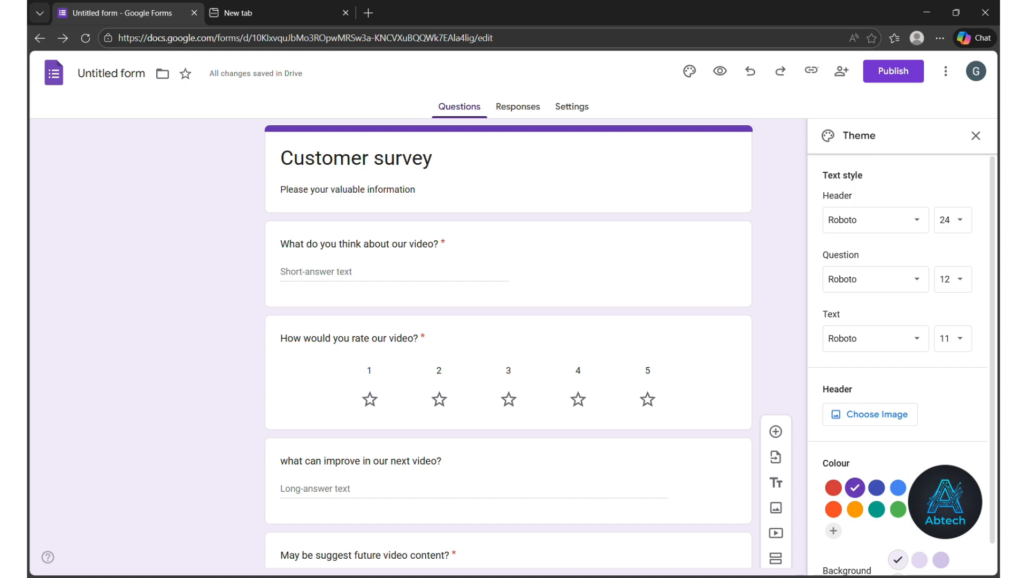
scroll(847, 364, down, 1)
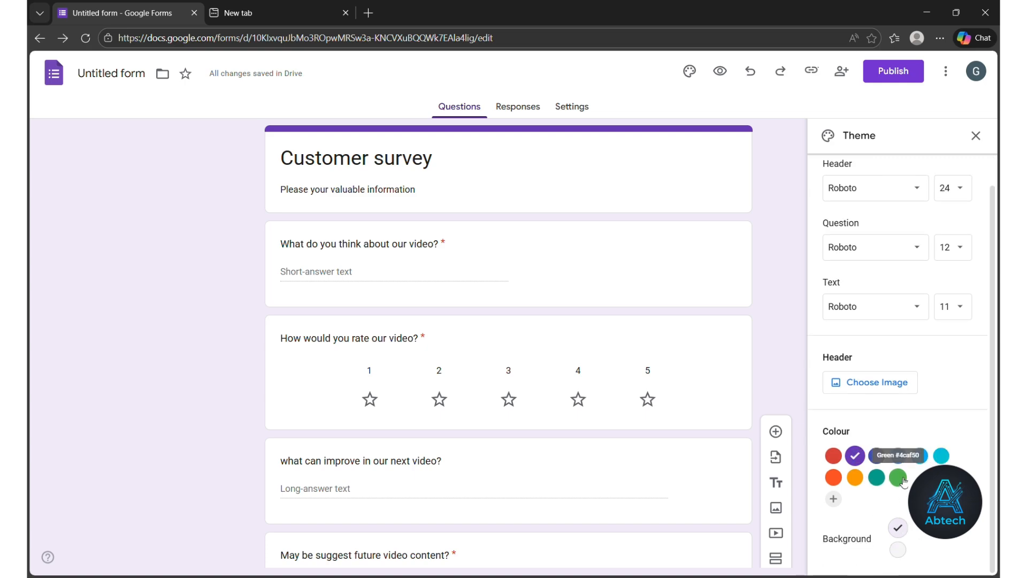
click(833, 477)
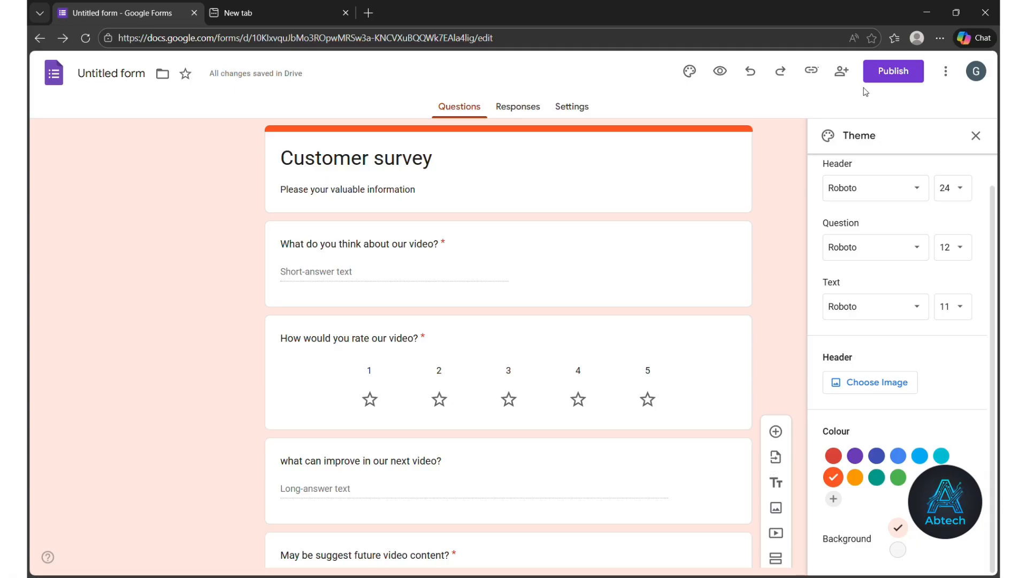
Publish the form so that anyone with the link can respond.
click(893, 80)
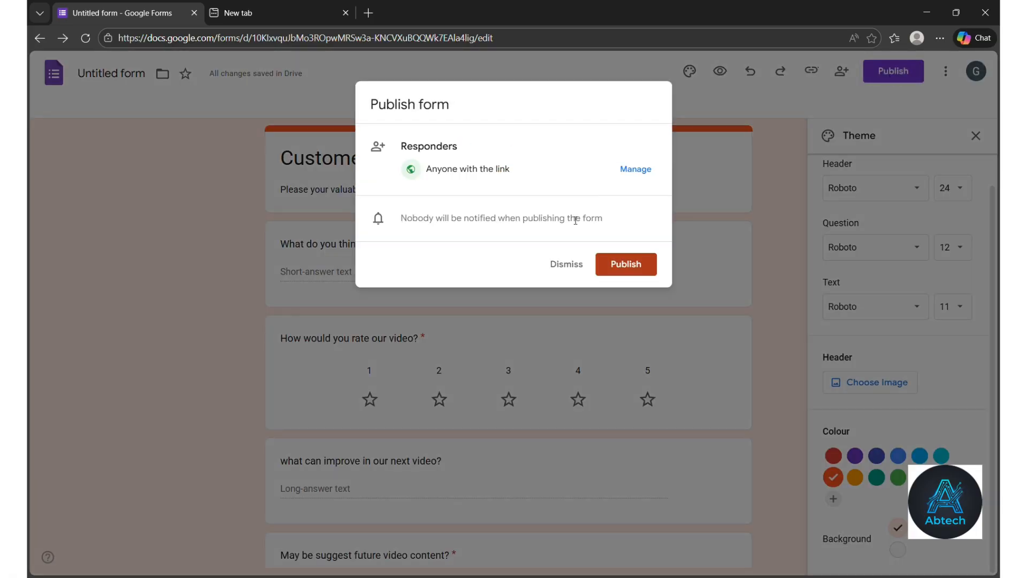
click(637, 270)
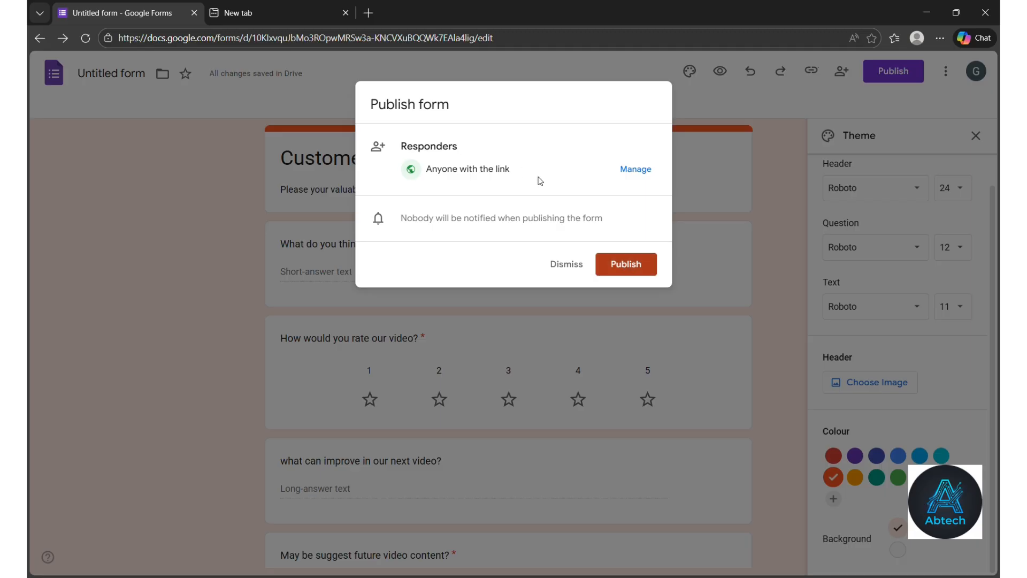
click(635, 270)
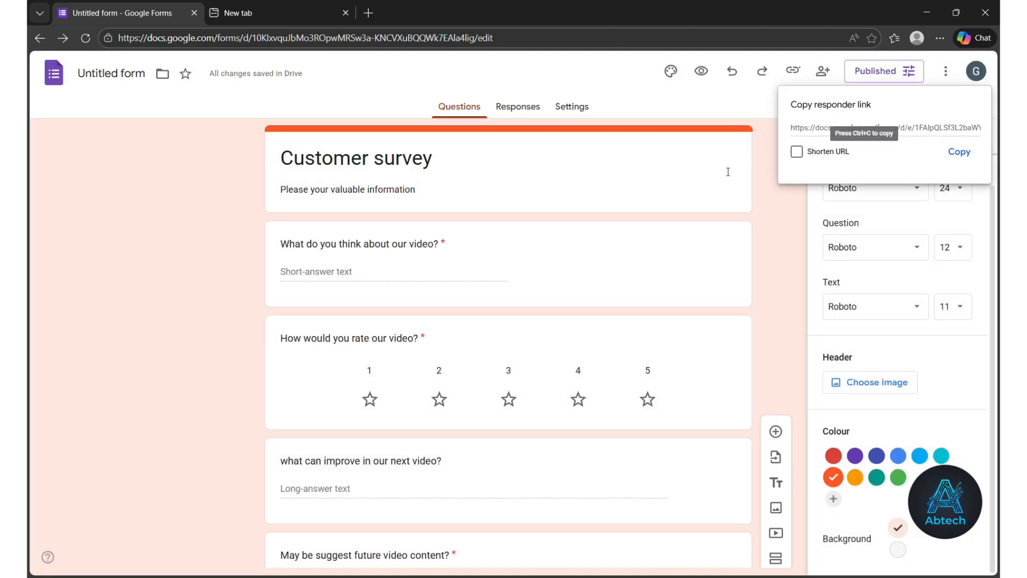
Copy the shortened responder link and open it in the other browser tab.
click(796, 152)
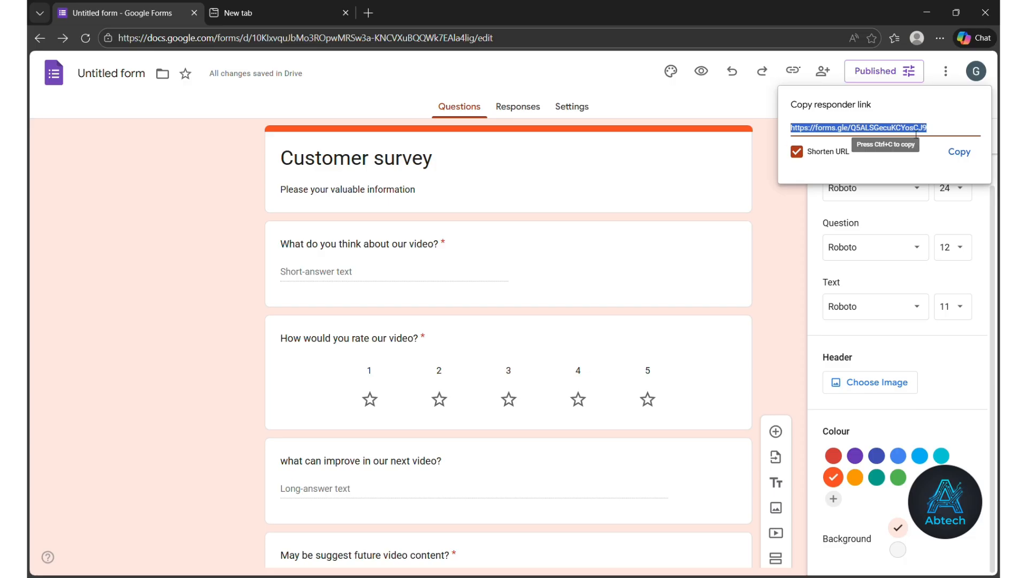
click(978, 153)
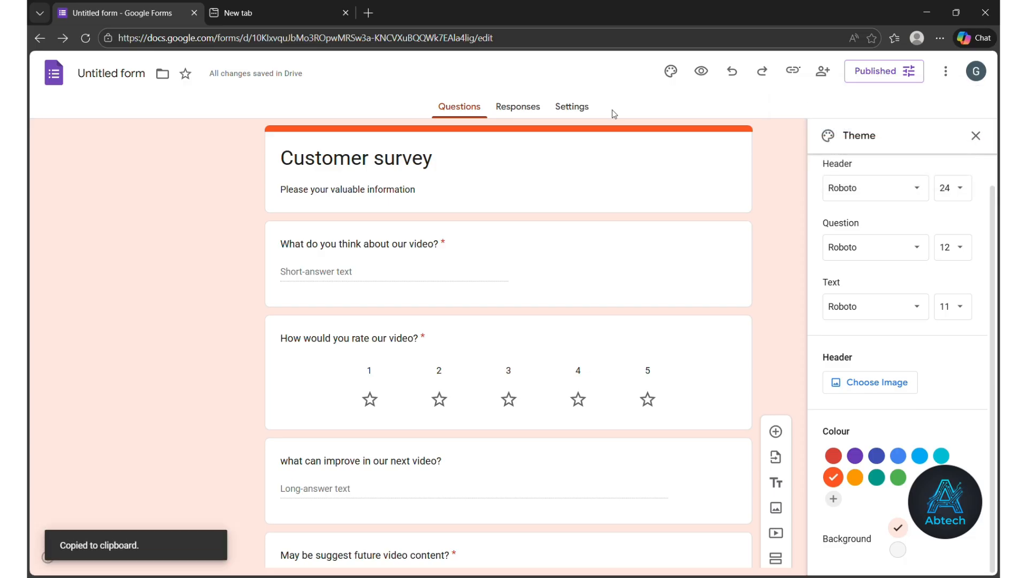
click(290, 16)
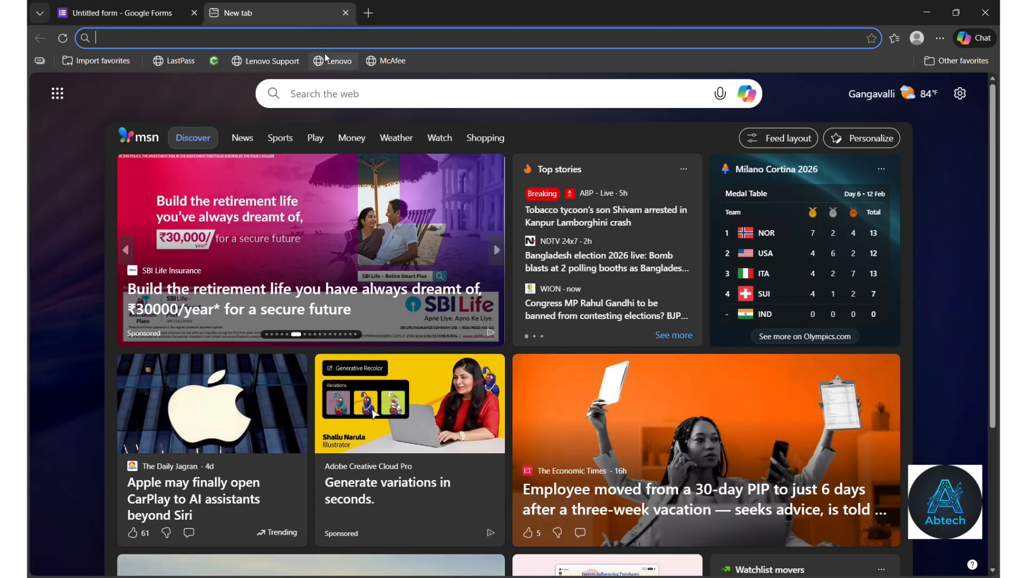
key(ctrl+v)
key(Return)
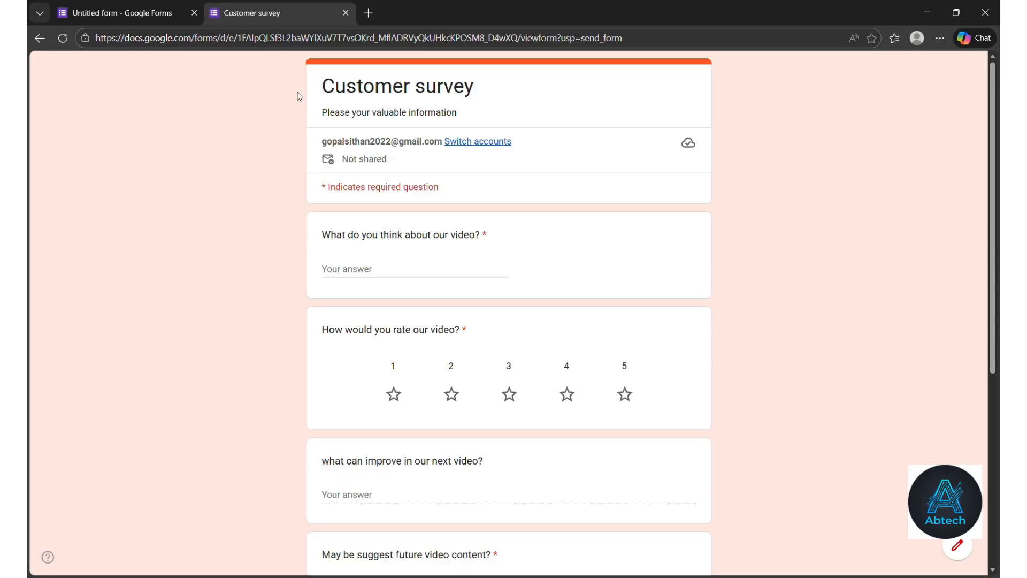
Answer "What do you think about our video?" with "Average" and rate the video 3 stars.
click(391, 268)
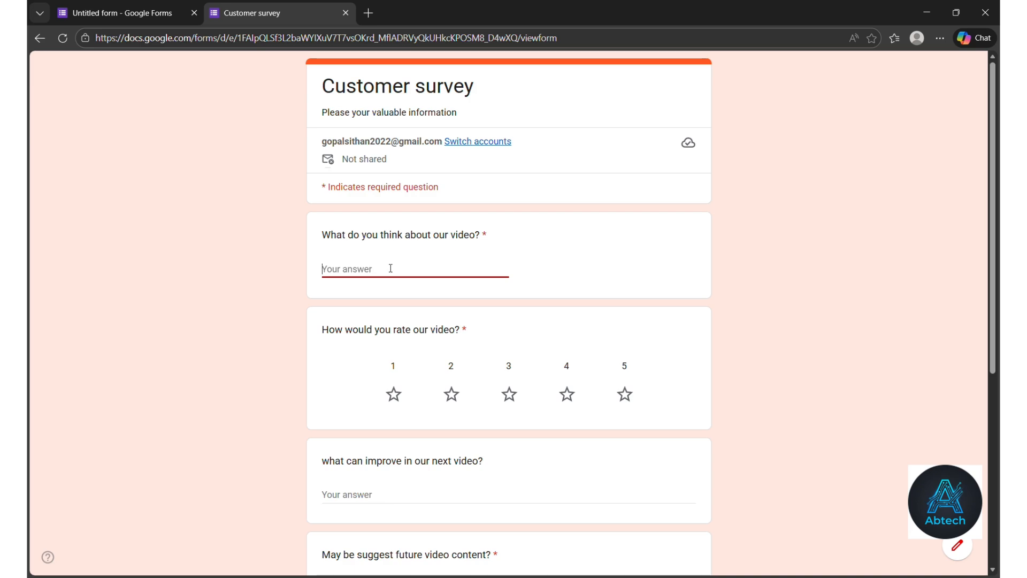
text(Average)
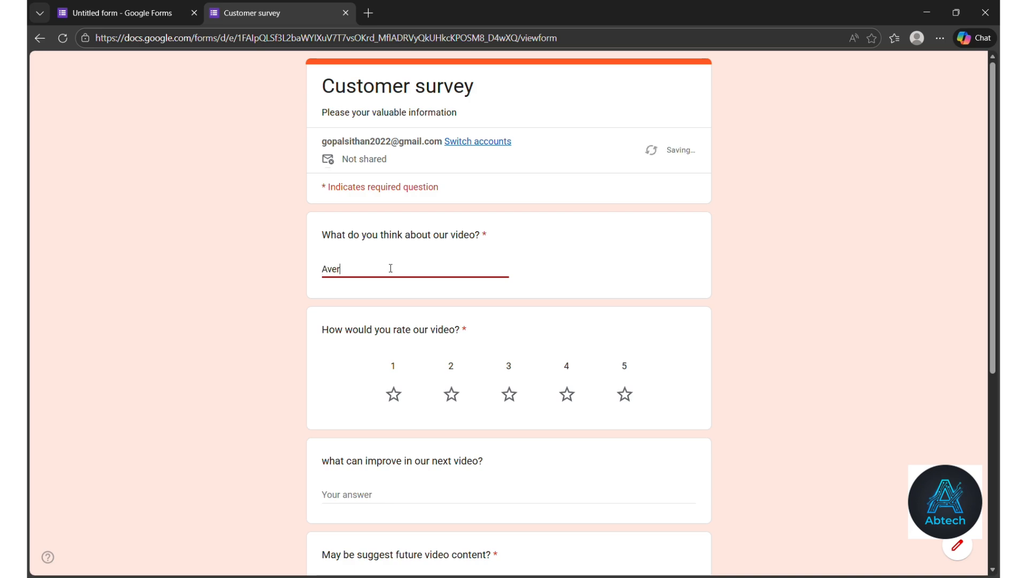
click(510, 394)
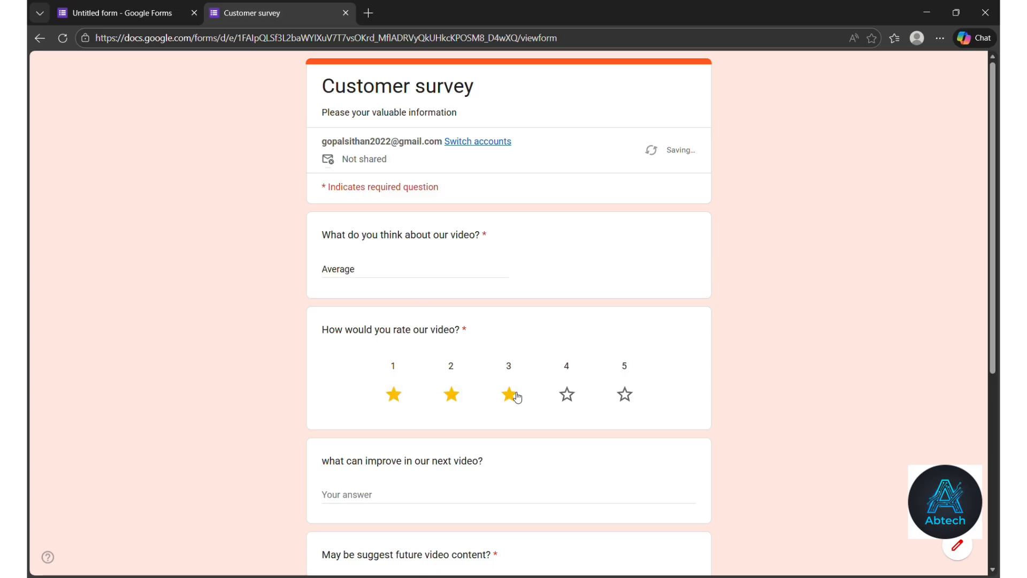
Answer the improvement question with "voice improve" and choose "Coding releated" for the future video content.
scroll(490, 465, down, 3)
click(409, 354)
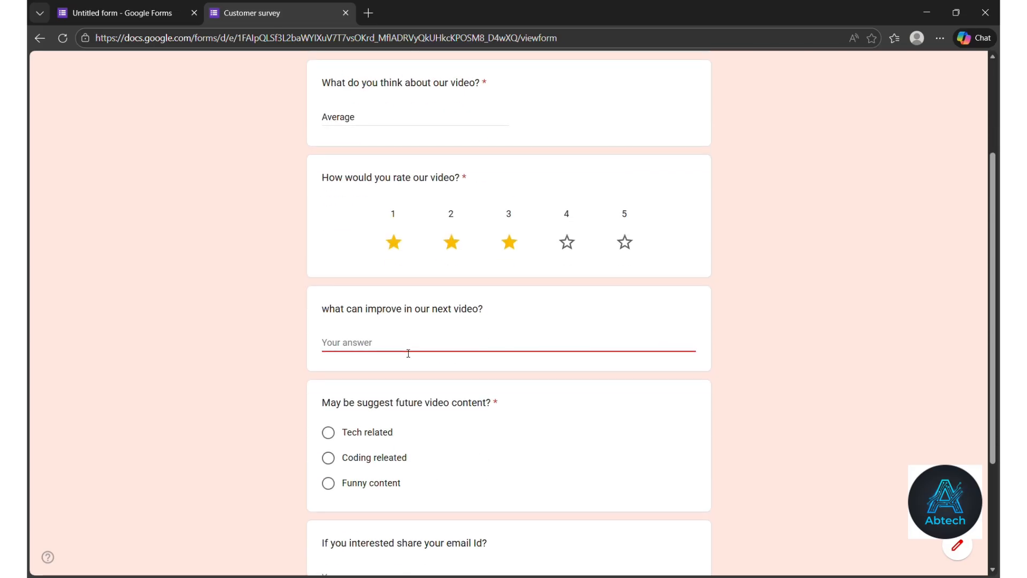
text(Qual)
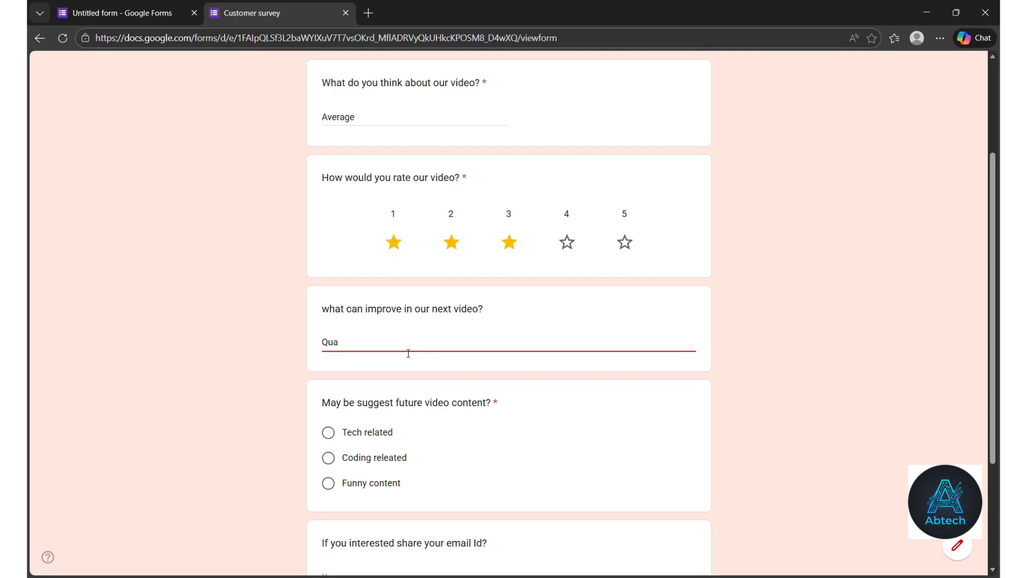
key(BackSpace)
key(BackSpace)
key(BackSpace)
text(voice improve)
click(329, 458)
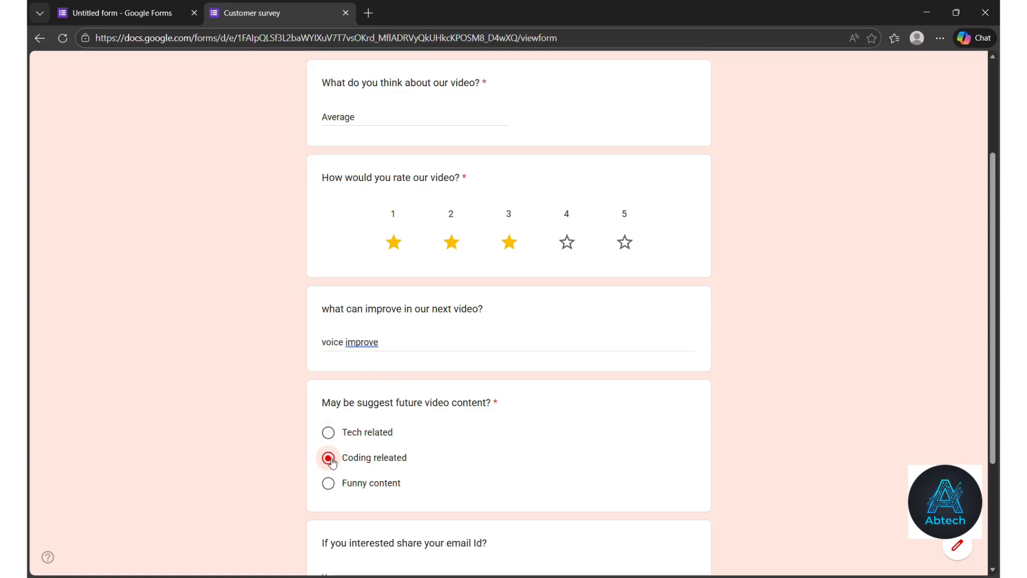
Try to submit the response with a plain first name in the email question to test its validation.
scroll(489, 470, down, 3)
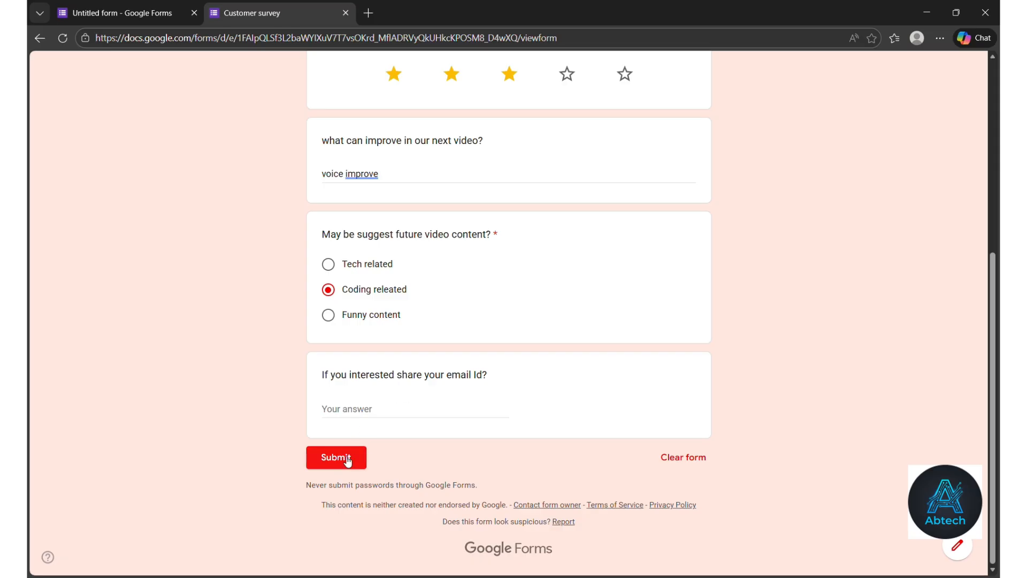
click(372, 415)
text(abinesh)
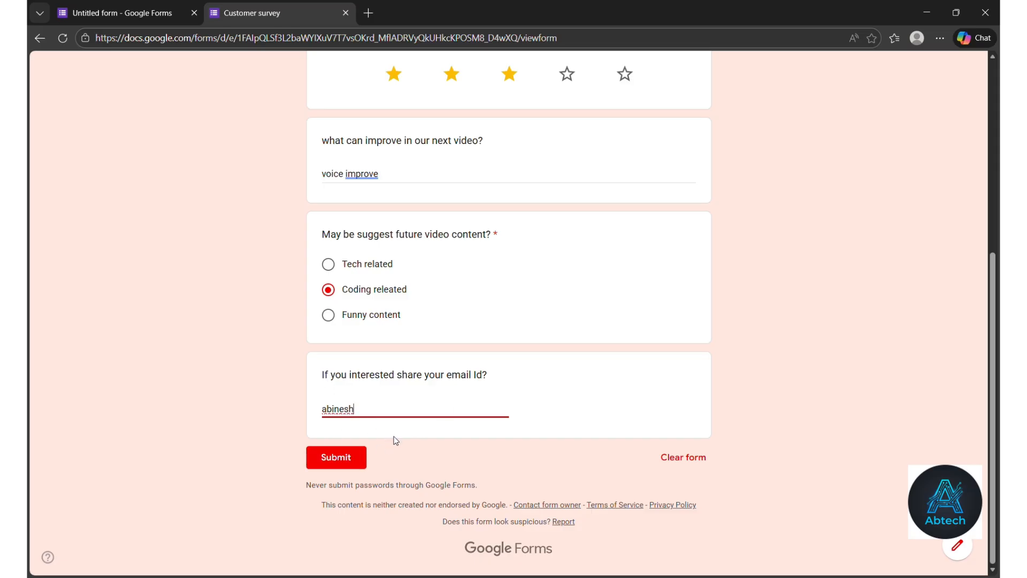
click(355, 459)
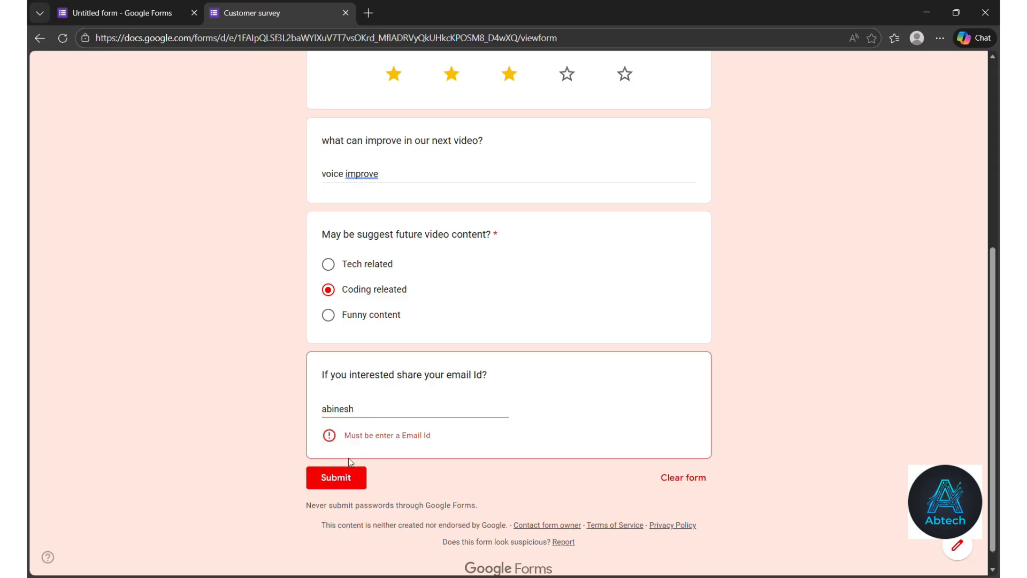
drag(343, 437, 434, 440)
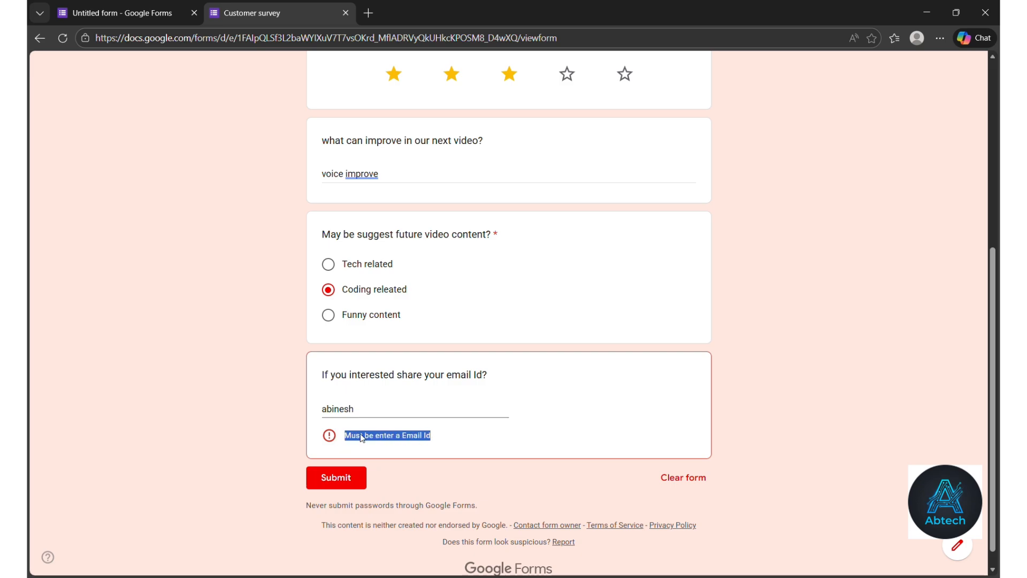
Clear the answer to the email question and submit the survey response.
click(385, 419)
drag(368, 421, 310, 415)
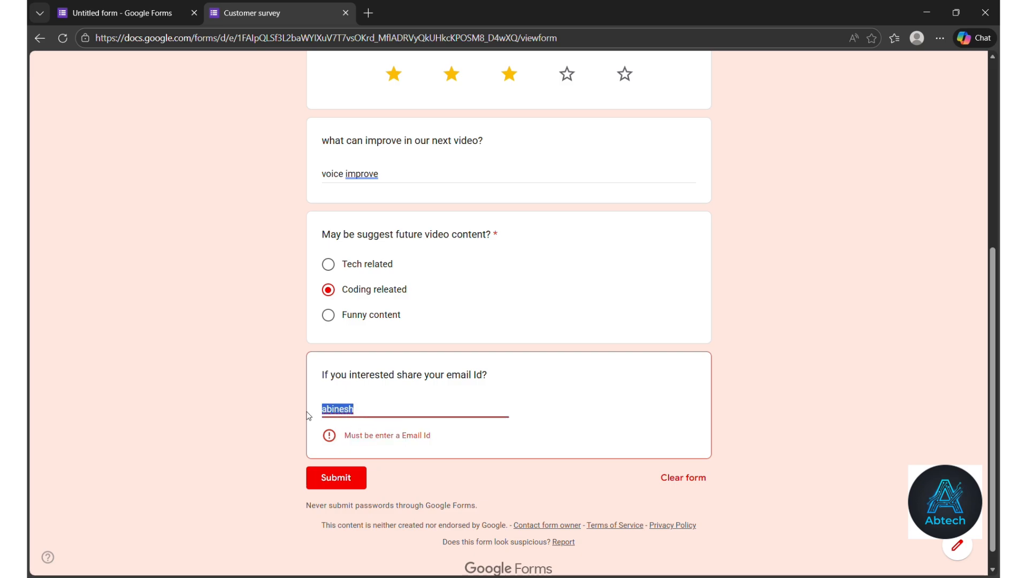
key(BackSpace)
click(349, 461)
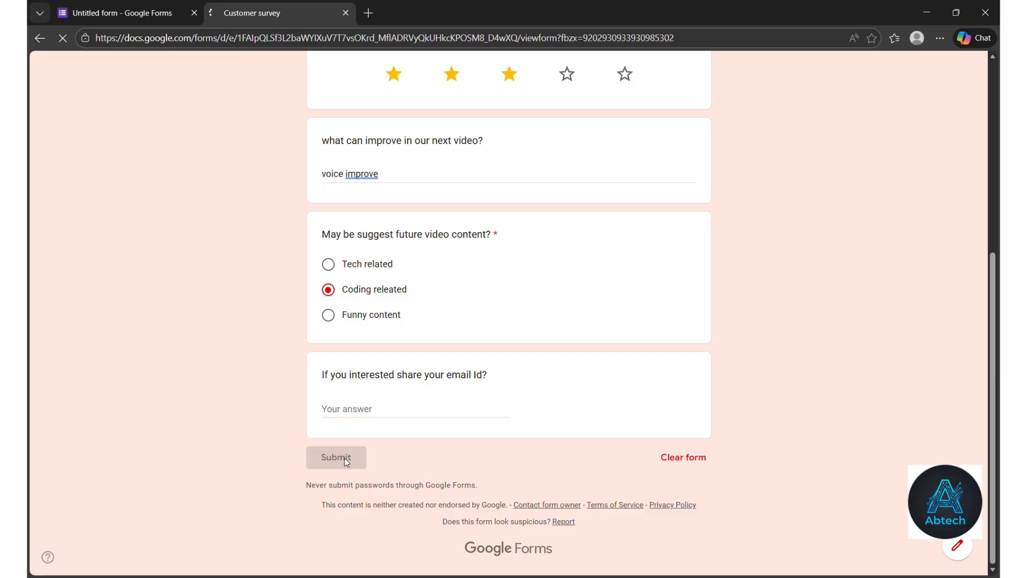
Return to the form editor and review the summary of the collected responses.
click(136, 12)
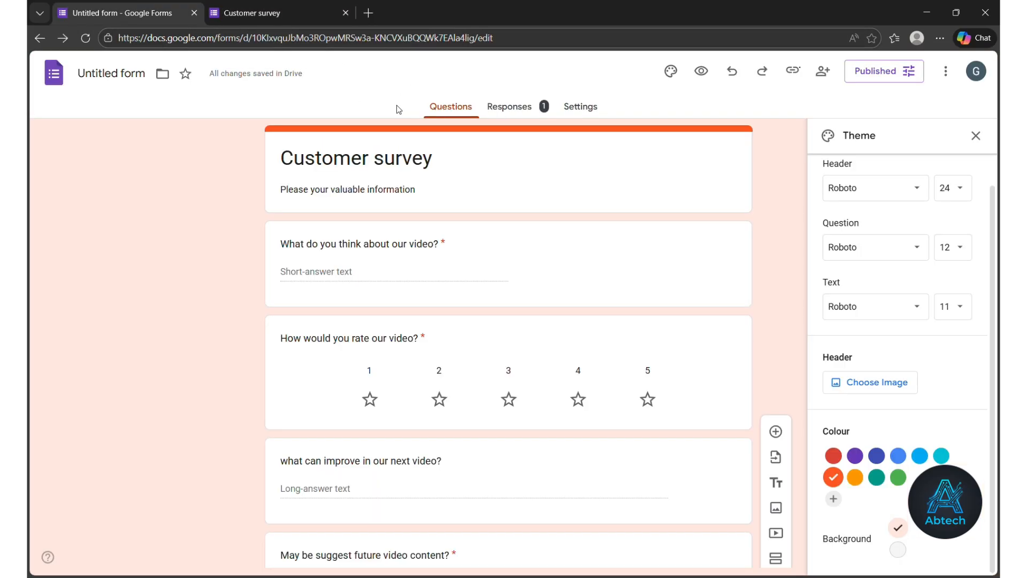
click(515, 114)
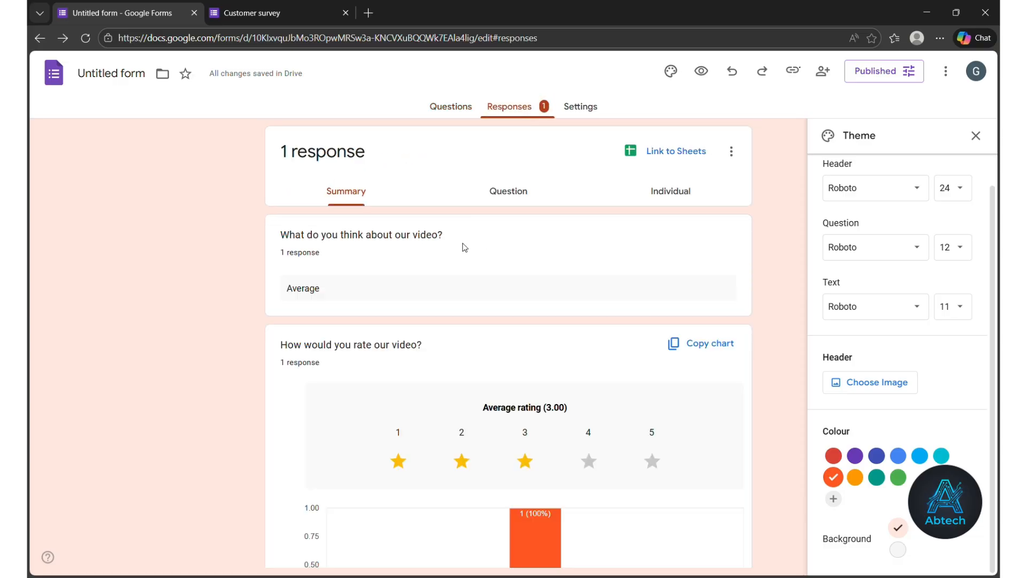
scroll(495, 333, down, 4)
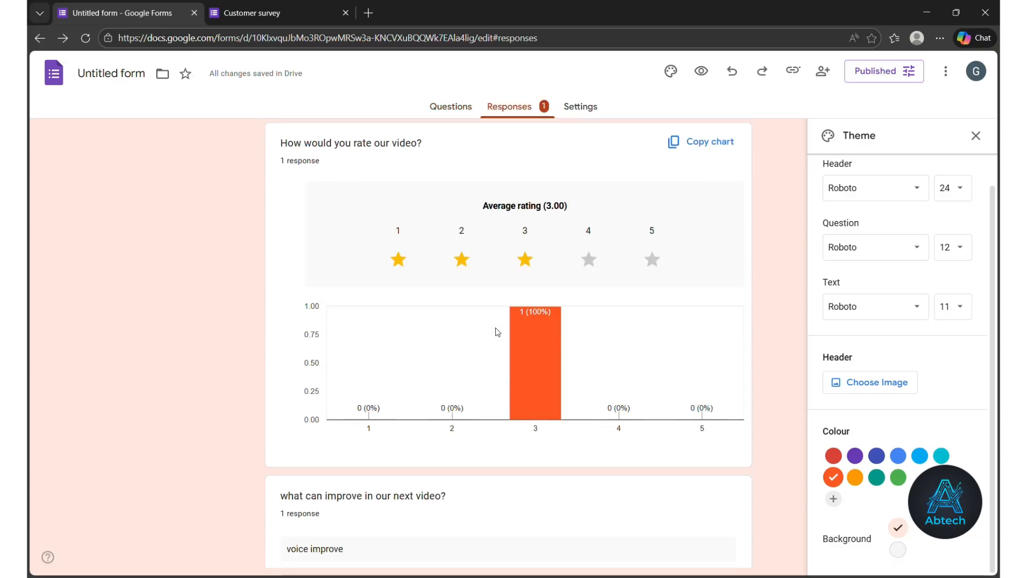
scroll(568, 227, up, 4)
scroll(677, 160, down, 3)
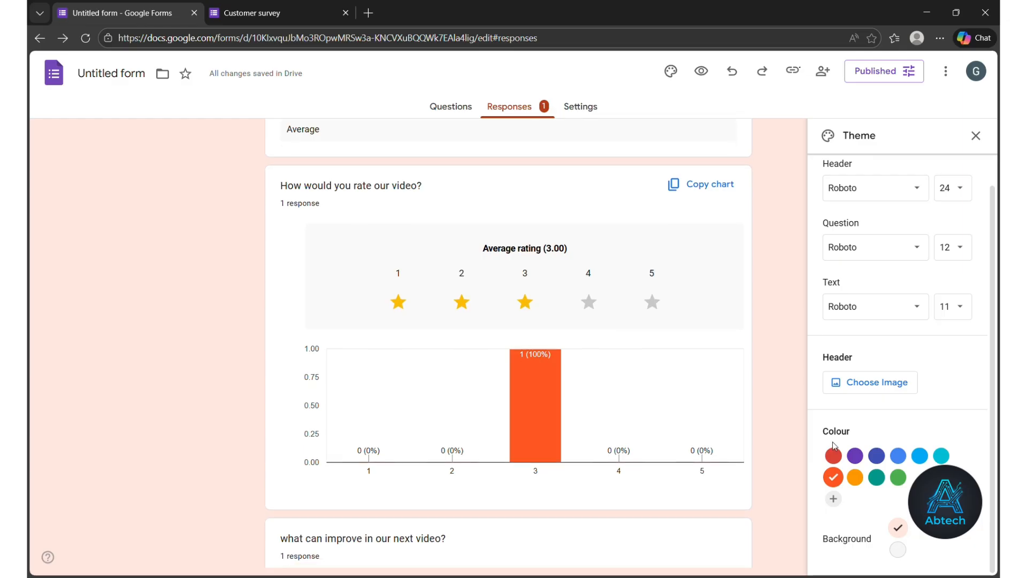